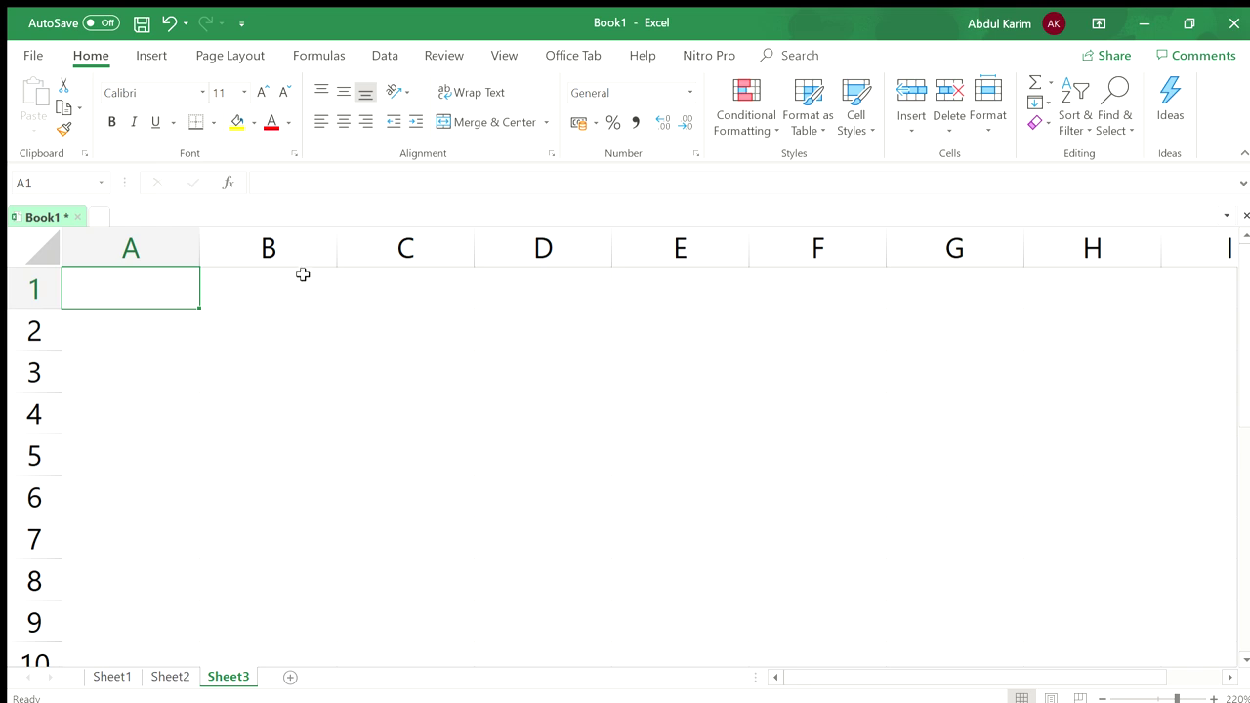
Step: Enter '1. RAND' in A1 and '2. RANDBETWEEN' in A2
{"action": "type", "text": "1. RA"}
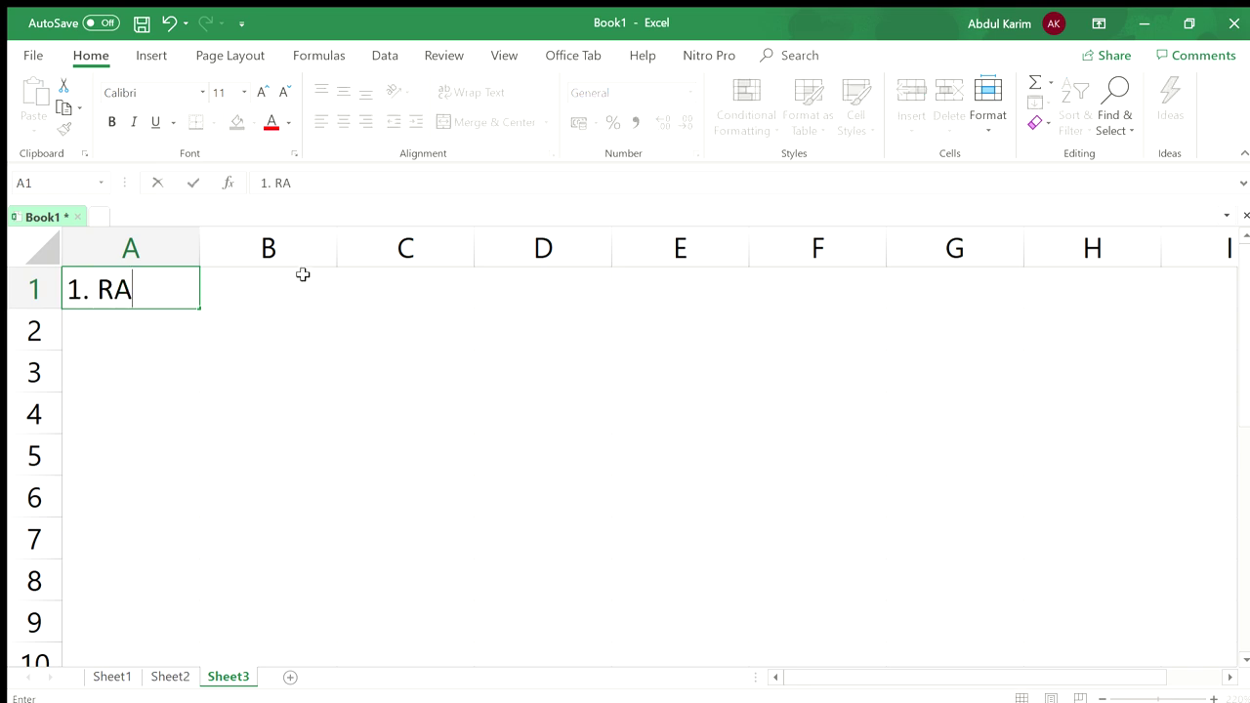
{"action": "type", "text": "ND"}
{"action": "key", "text": "Return"}
{"action": "type", "text": "2. "}
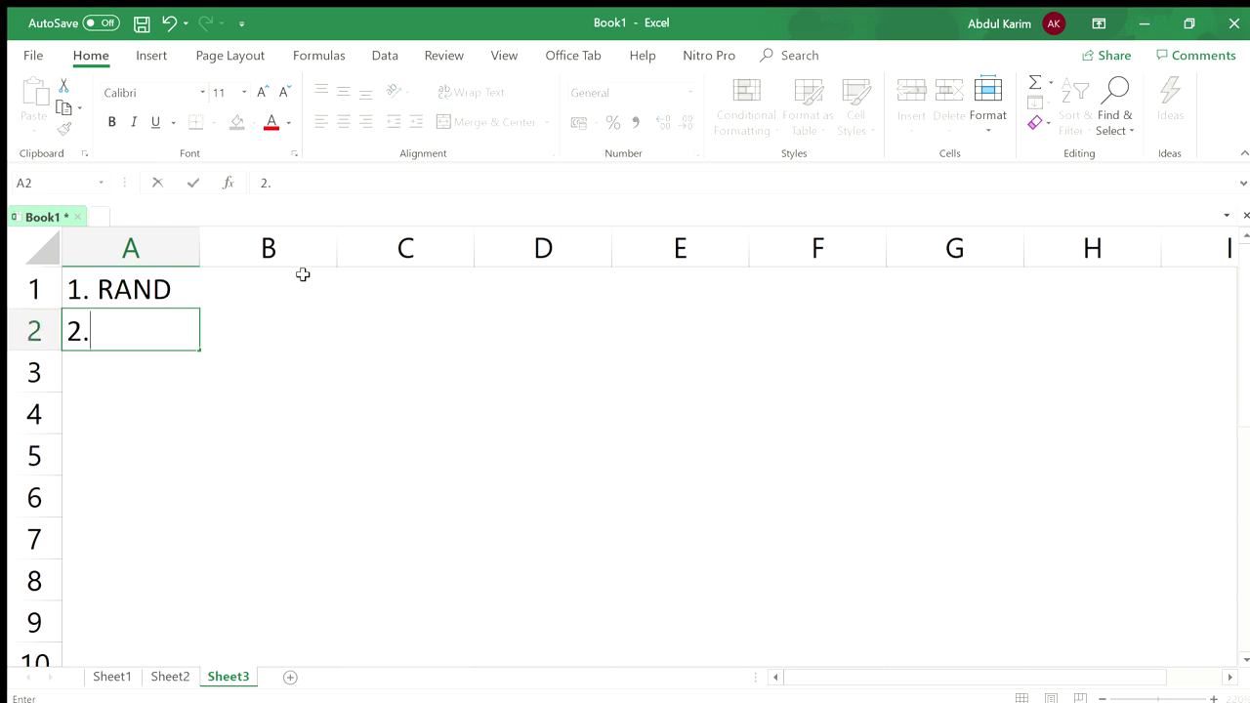
{"action": "type", "text": "RANDBETWEEN"}
{"action": "key", "text": "Return"}
Step: Append '(Nilai 0-1)' to the RAND note and '(Batas Bawah; Batas Atas)' to the RANDBETWEEN note
{"action": "key", "text": "Up"}
{"action": "key", "text": "Up"}
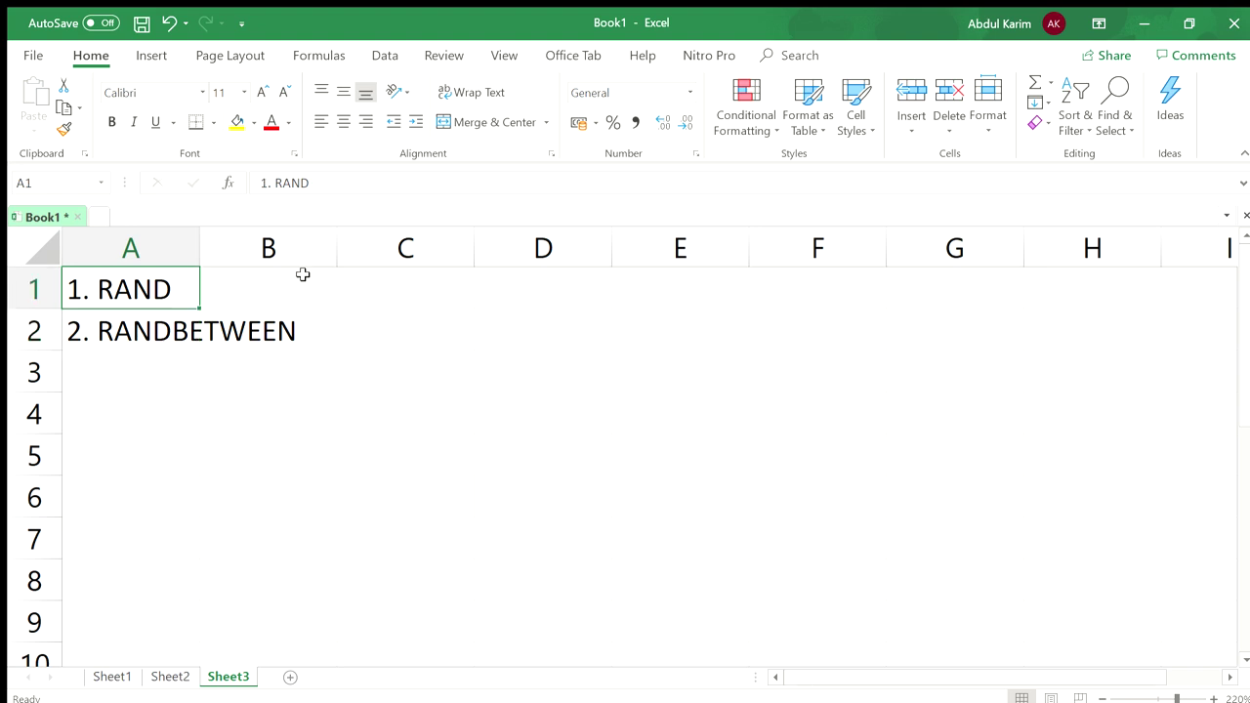
{"action": "left_click", "coordinate": [320, 188]}
{"action": "type", "text": "(Nilai "}
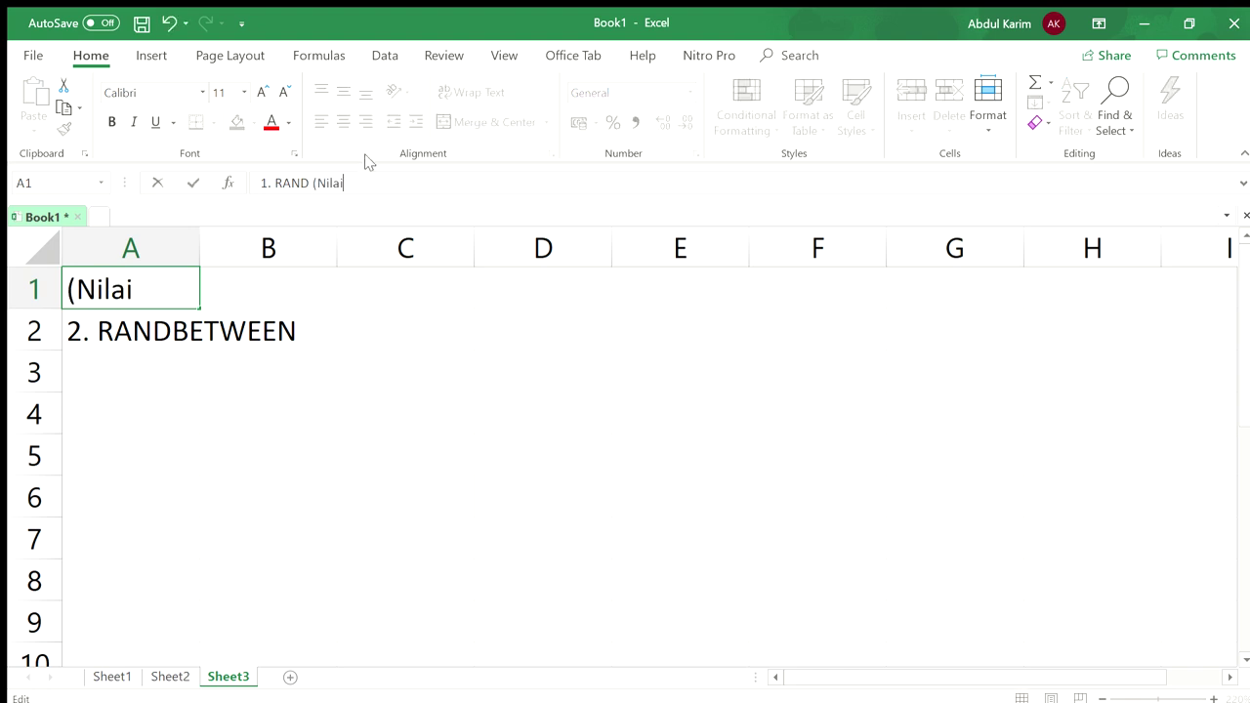
{"action": "type", "text": "0-1)"}
{"action": "key", "text": "Return"}
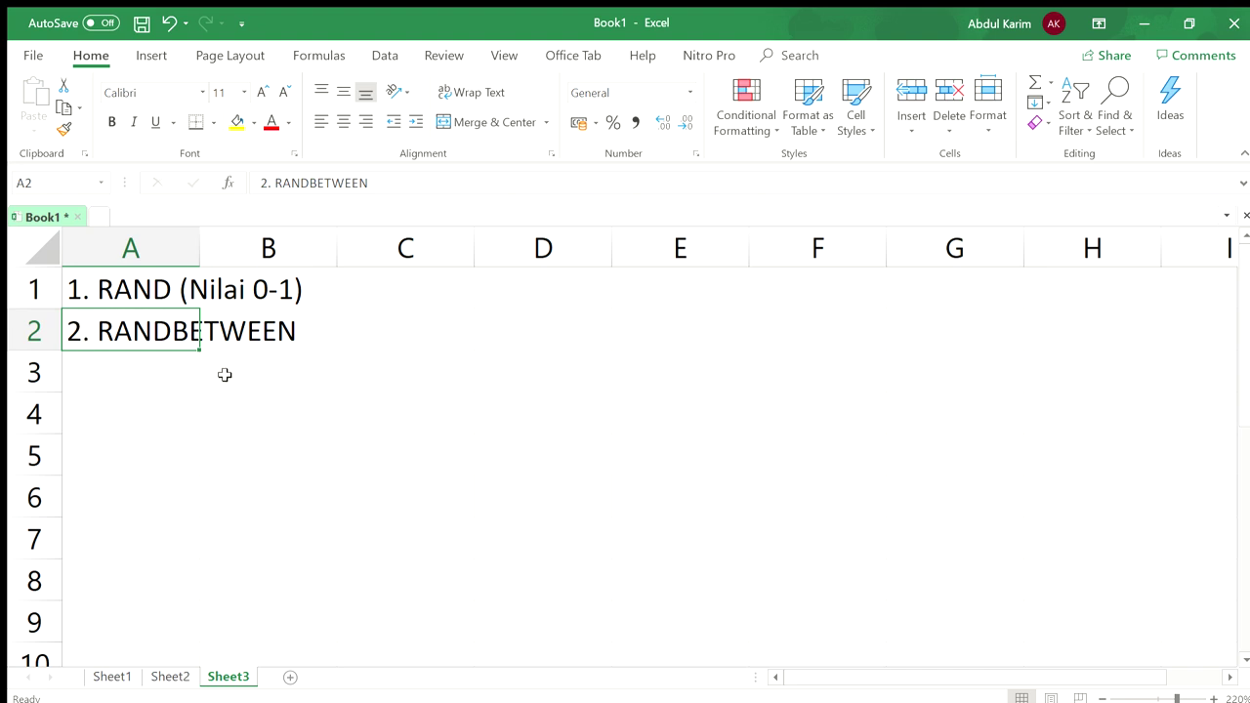
{"action": "left_click", "coordinate": [375, 188]}
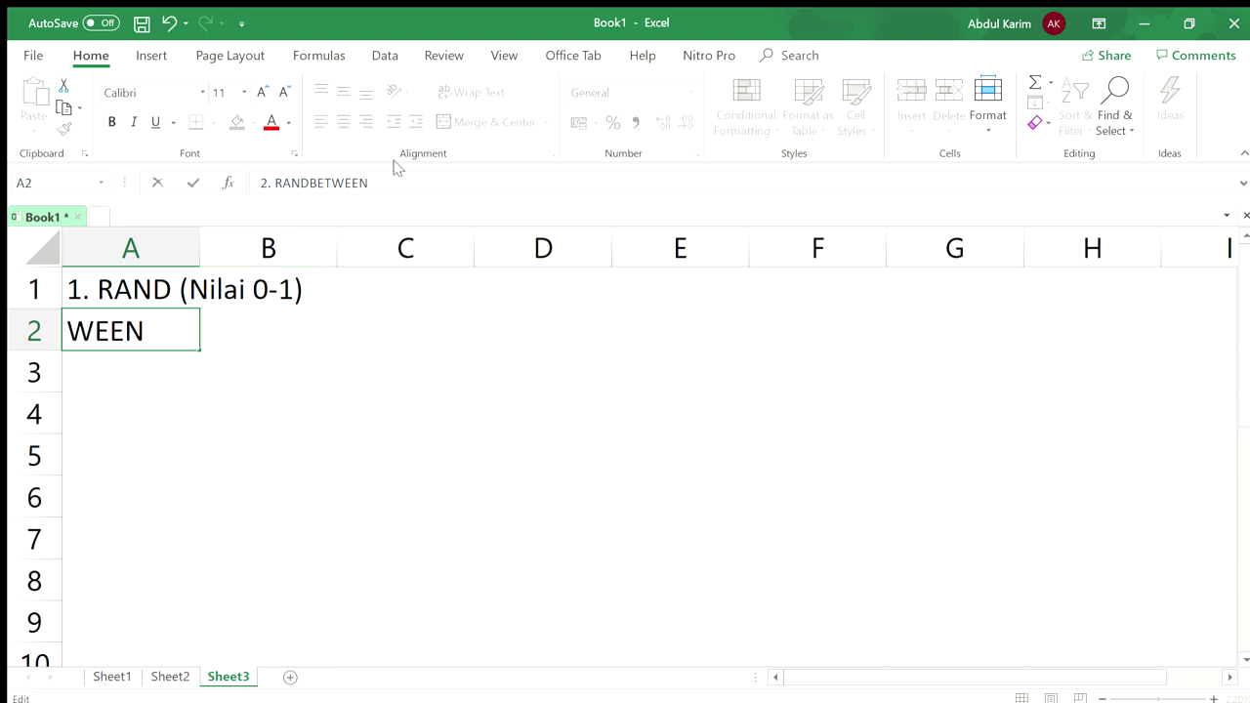
{"action": "type", "text": "("}
{"action": "type", "text": "Ba"}
{"action": "type", "text": "tas"}
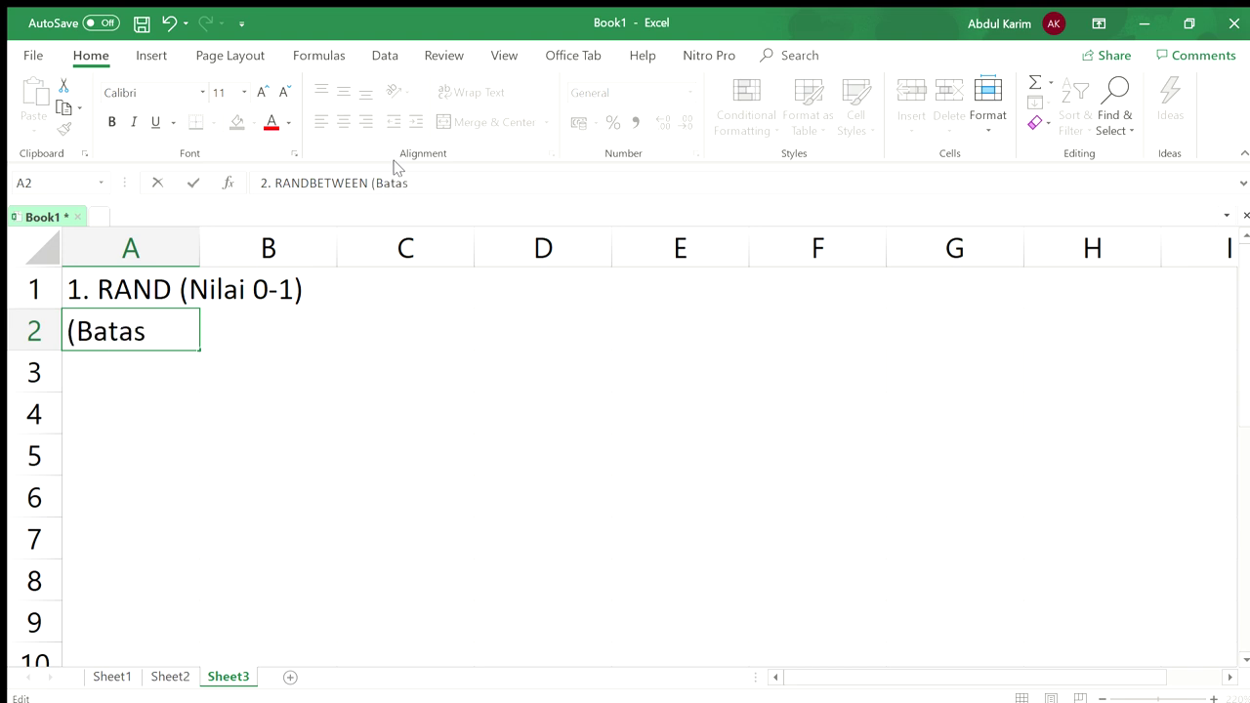
{"action": "type", "text": " Bawah"}
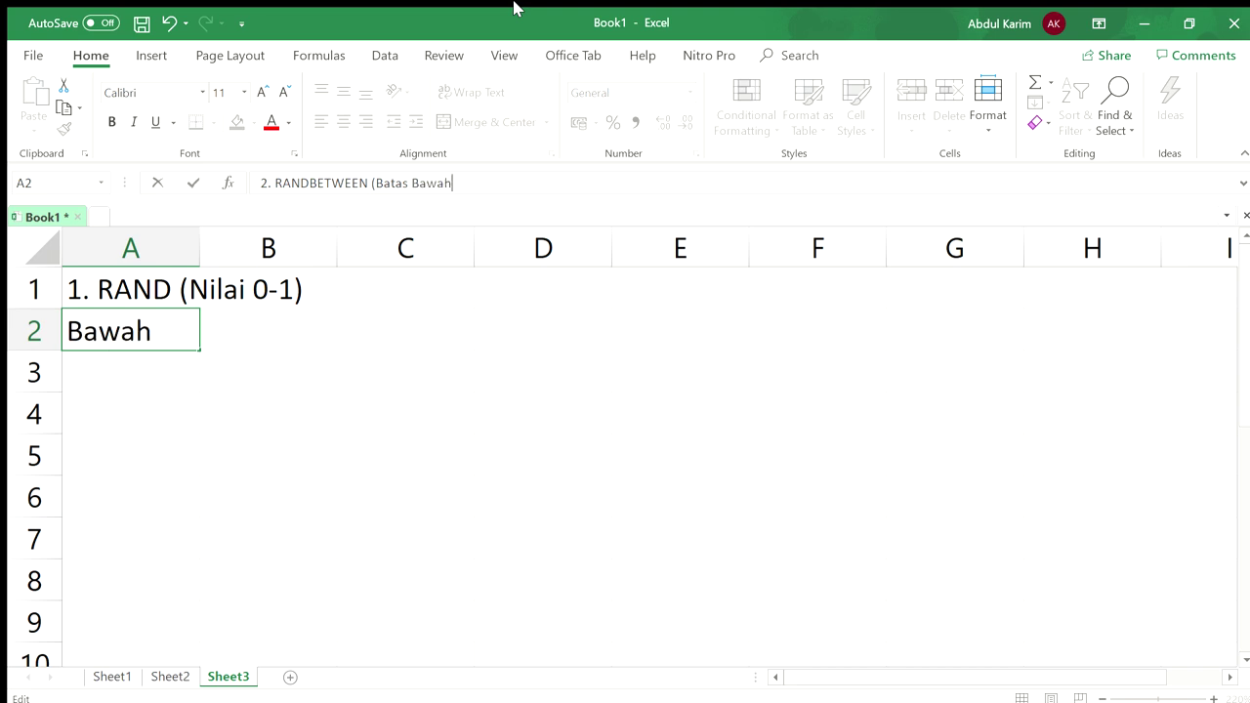
{"action": "type", "text": "; Batas Atas)"}
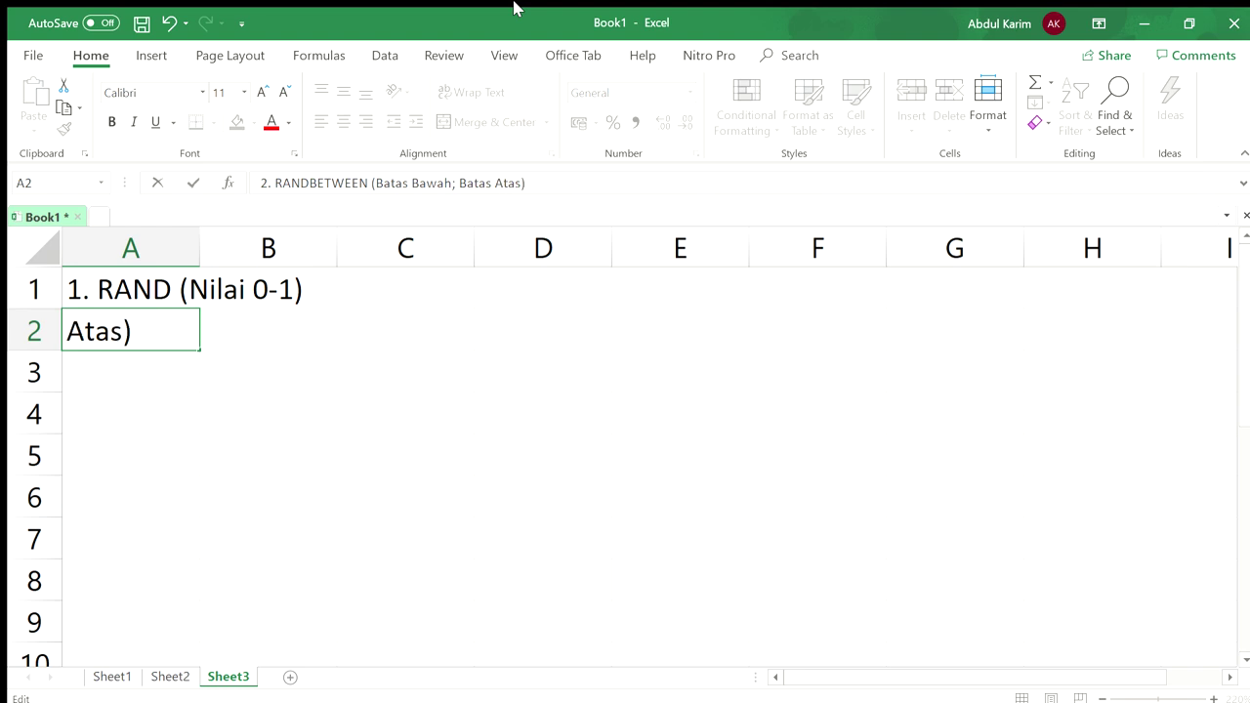
{"action": "key", "text": "Return"}
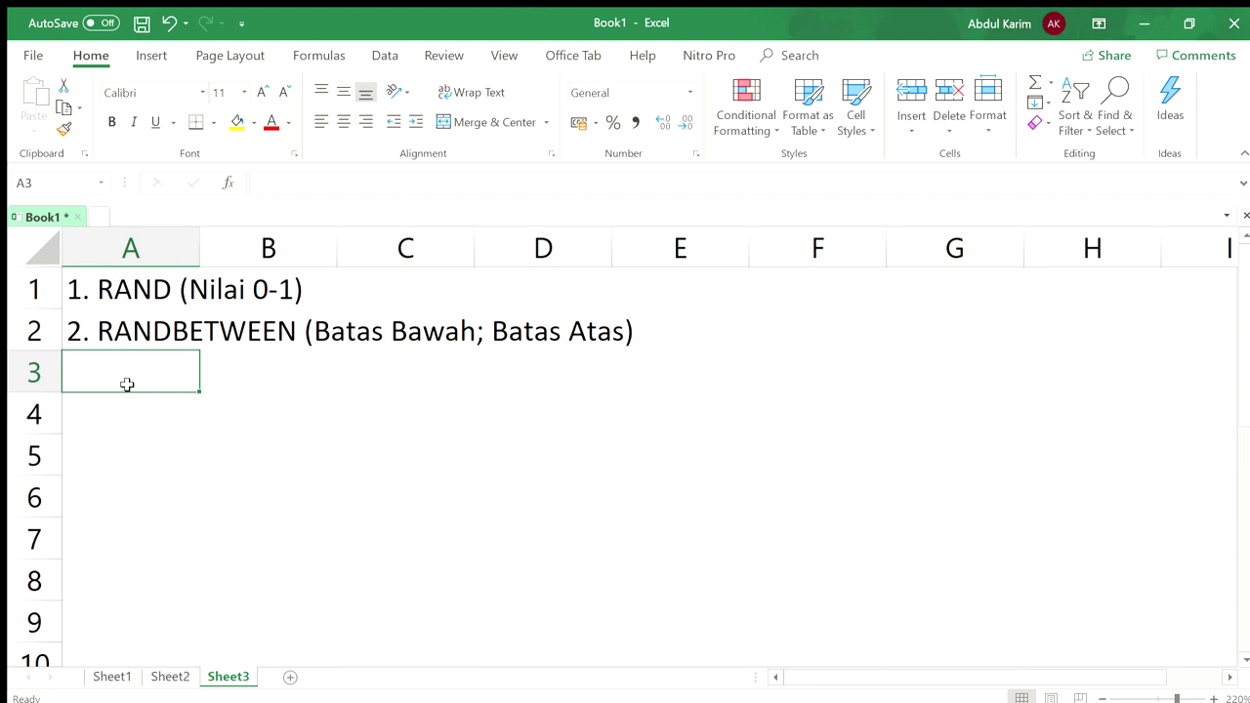
{"action": "left_click", "coordinate": [141, 410]}
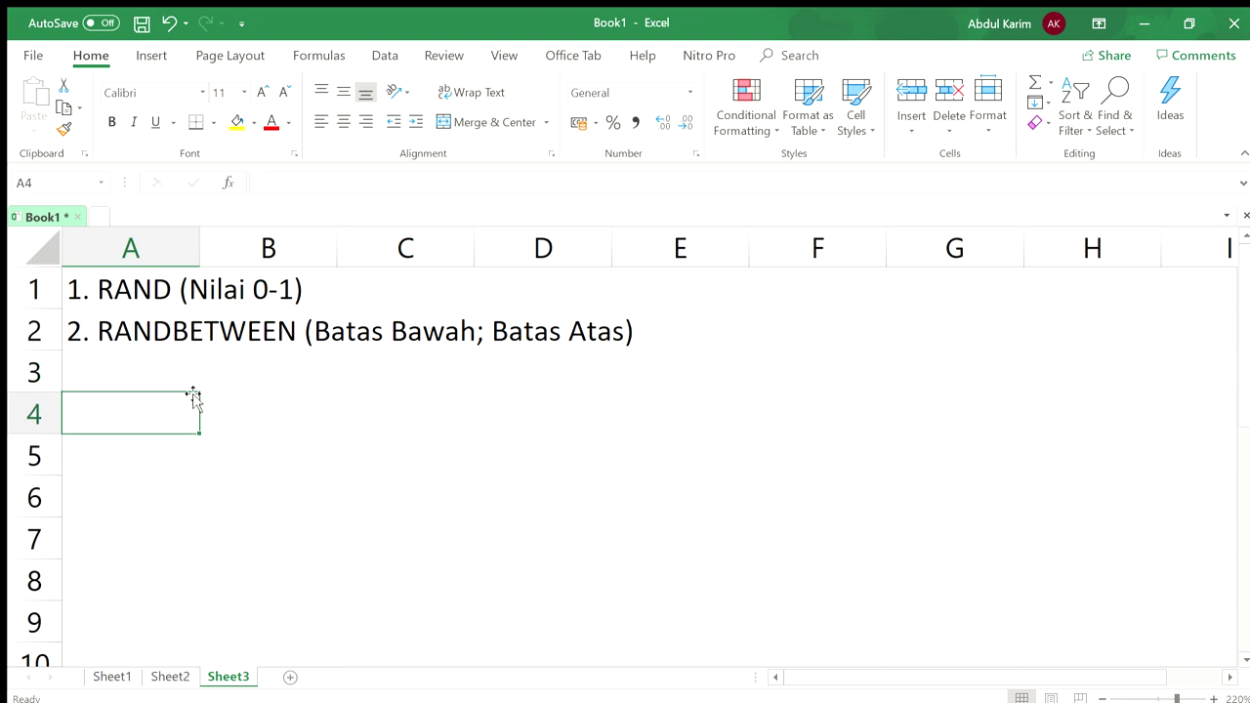
Step: Add headers No in A4 and Nilai in B4, with numbers 1 to 5 in A5:A9
{"action": "type", "text": "No"}
{"action": "key", "text": "Return"}
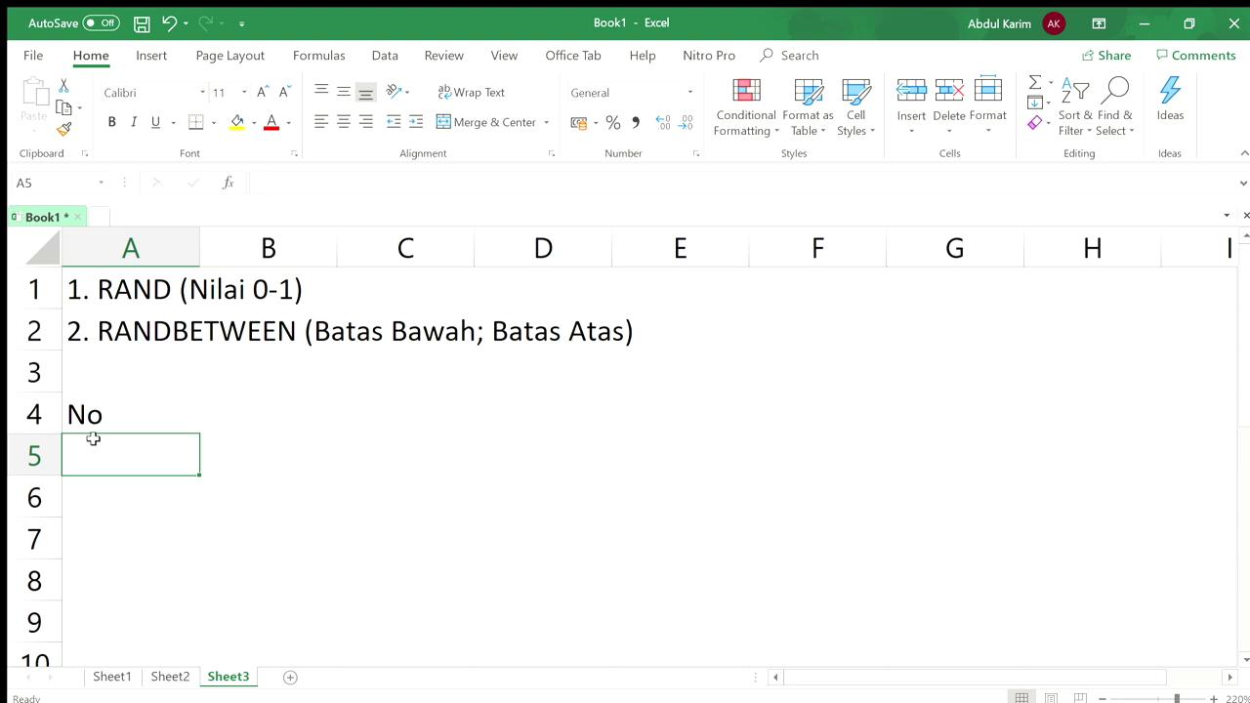
{"action": "type", "text": "1"}
{"action": "key", "text": "Return"}
{"action": "type", "text": "2"}
{"action": "key", "text": "Return"}
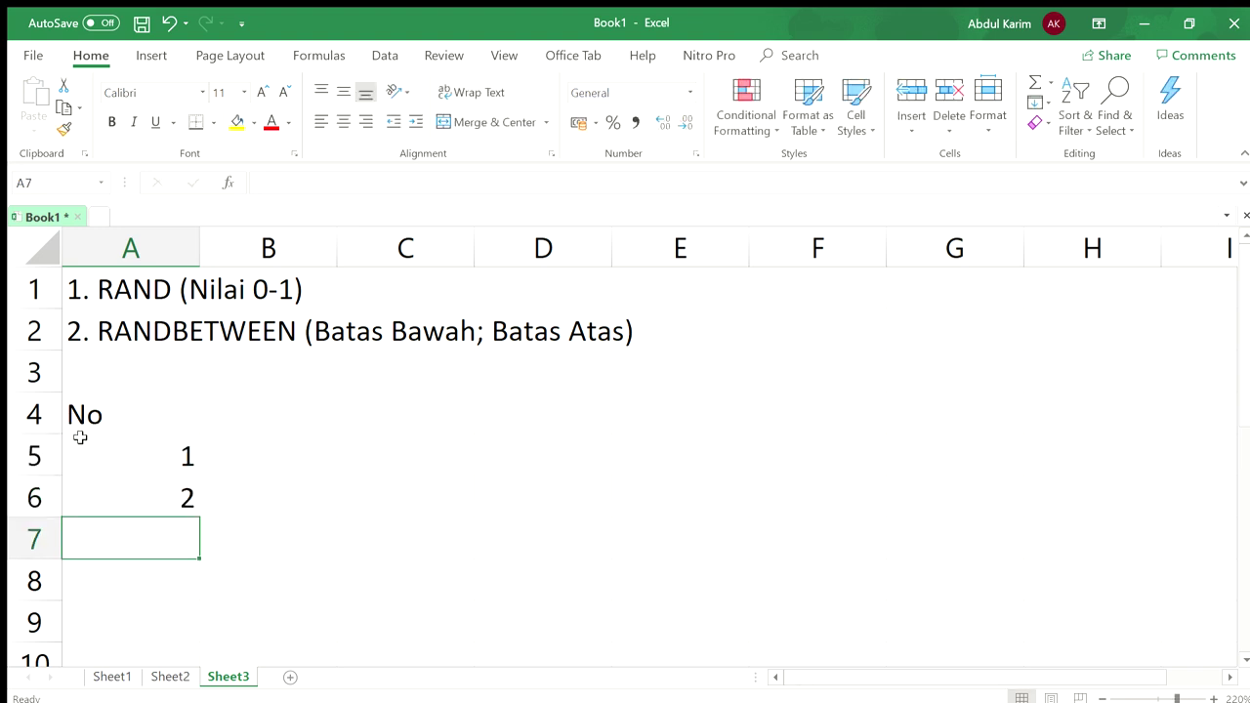
{"action": "left_click_drag", "start_coordinate": [154, 452], "coordinate": [199, 642]}
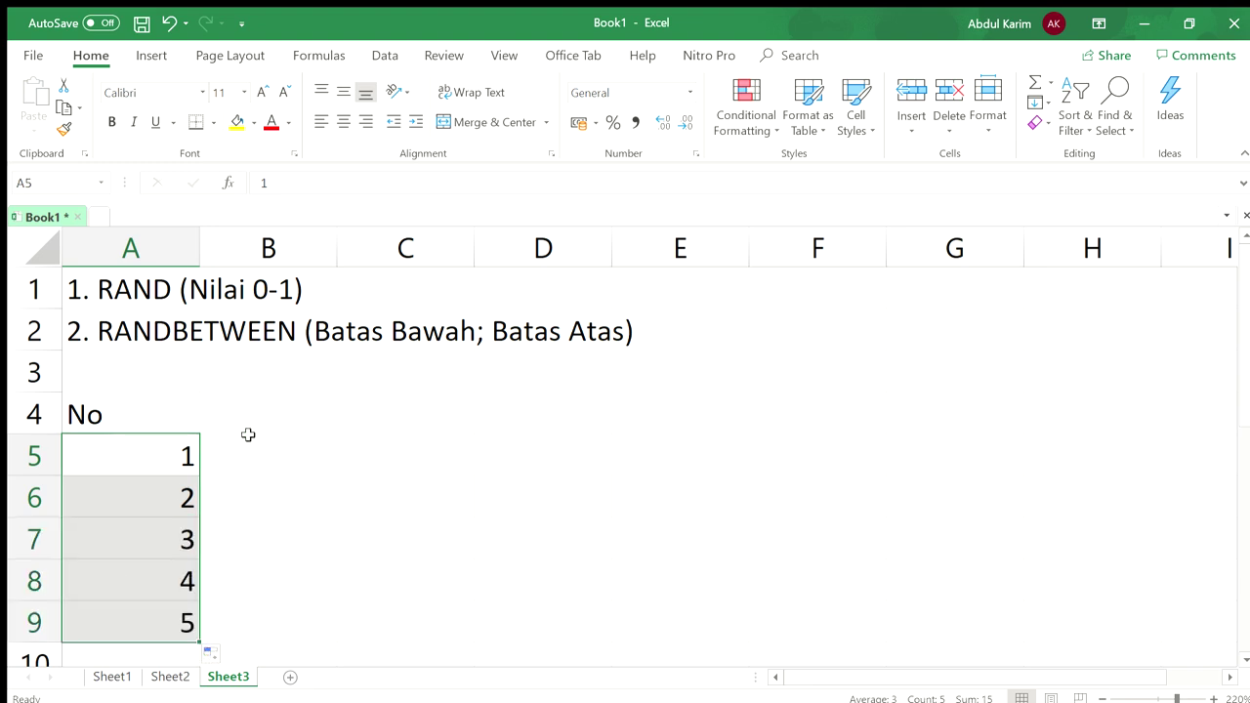
{"action": "left_click", "coordinate": [245, 424]}
{"action": "type", "text": "Nilai"}
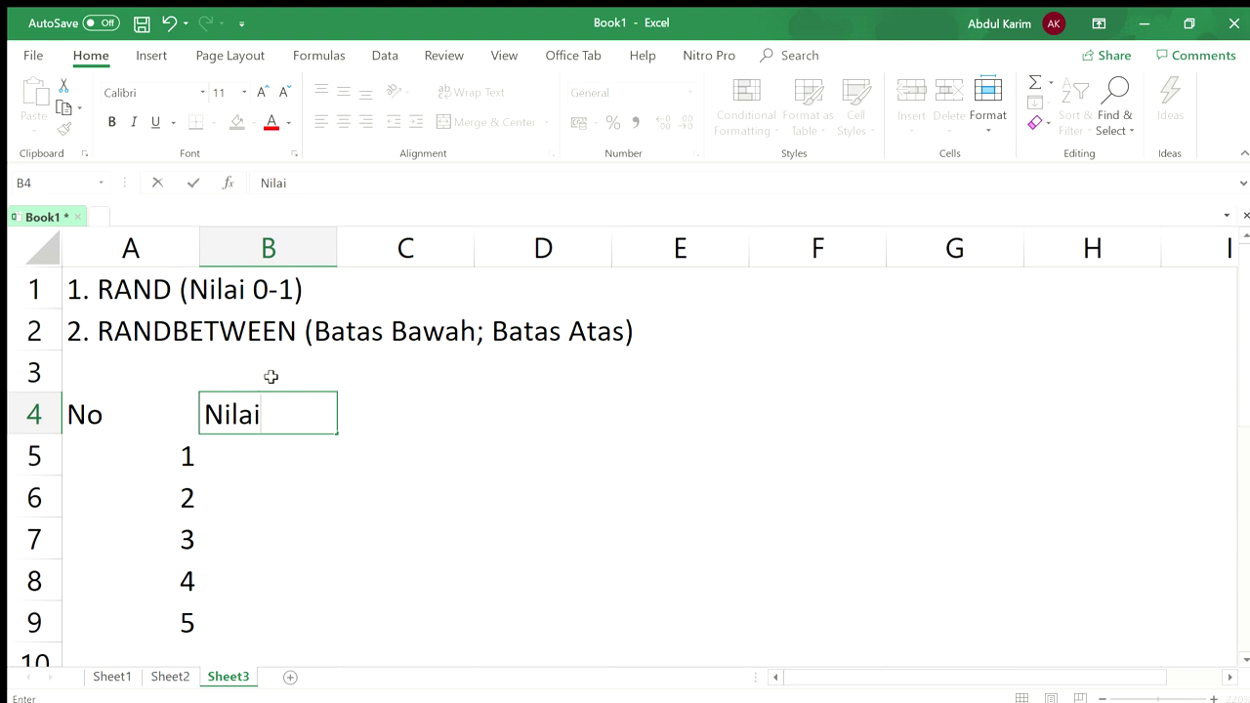
{"action": "key", "text": "Return"}
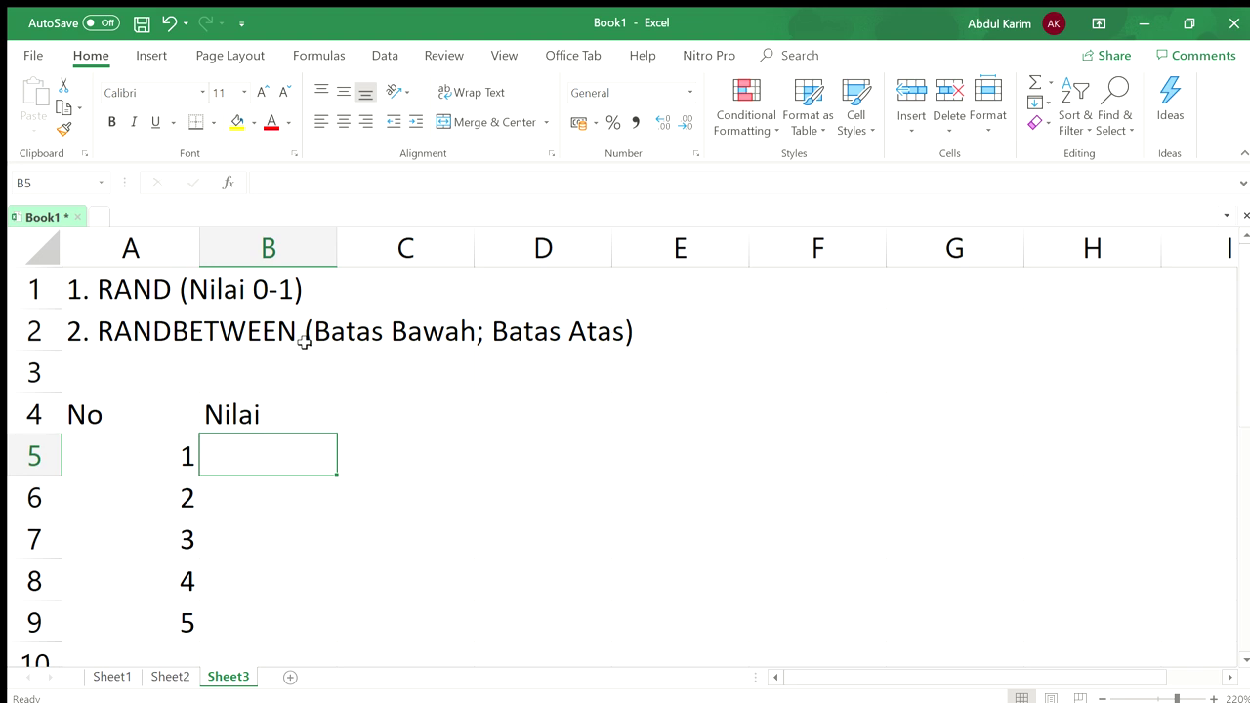
Step: Enter =RAND() in B5 and fill it down through B9
{"action": "type", "text": "="}
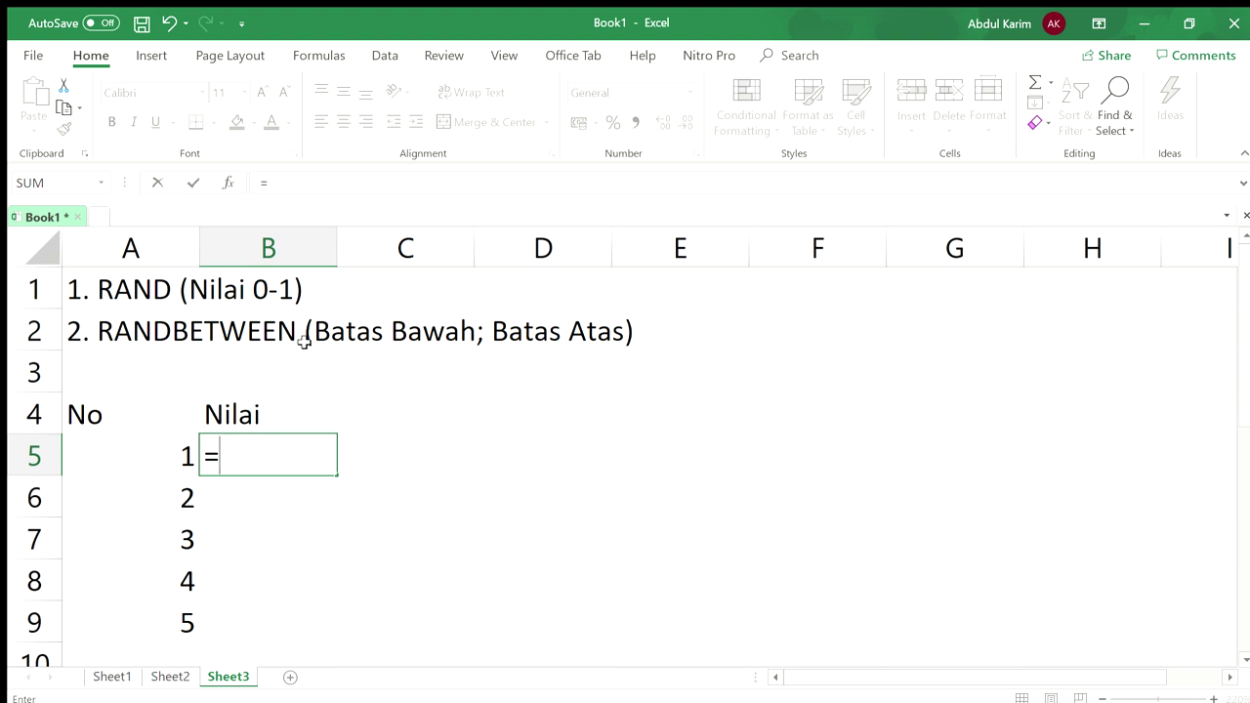
{"action": "type", "text": "rand"}
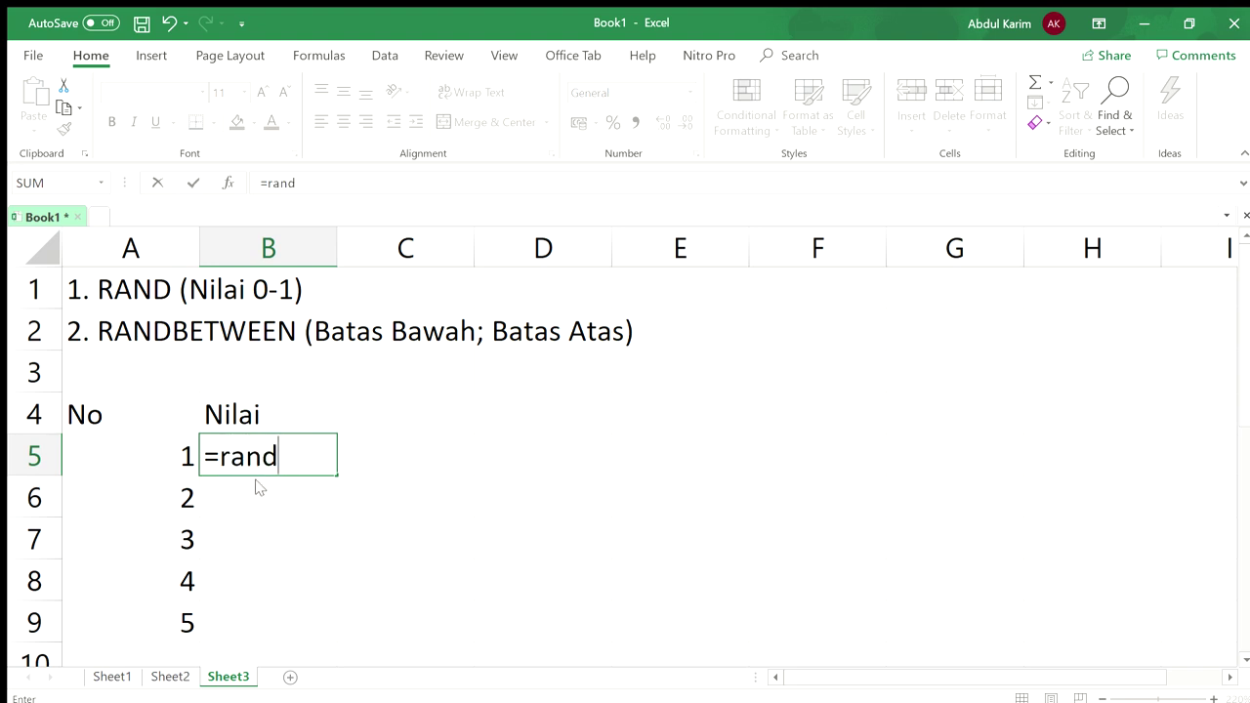
{"action": "type", "text": "("}
{"action": "type", "text": ")"}
{"action": "key", "text": "Return"}
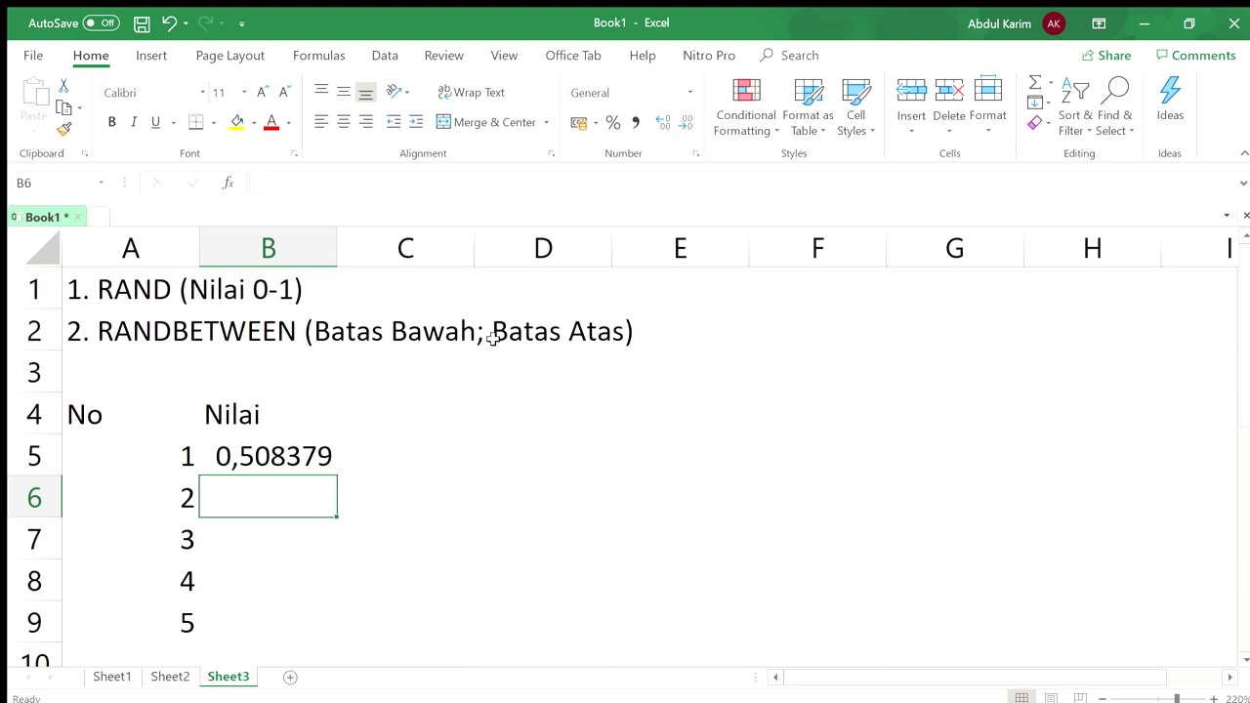
{"action": "left_click", "coordinate": [275, 457]}
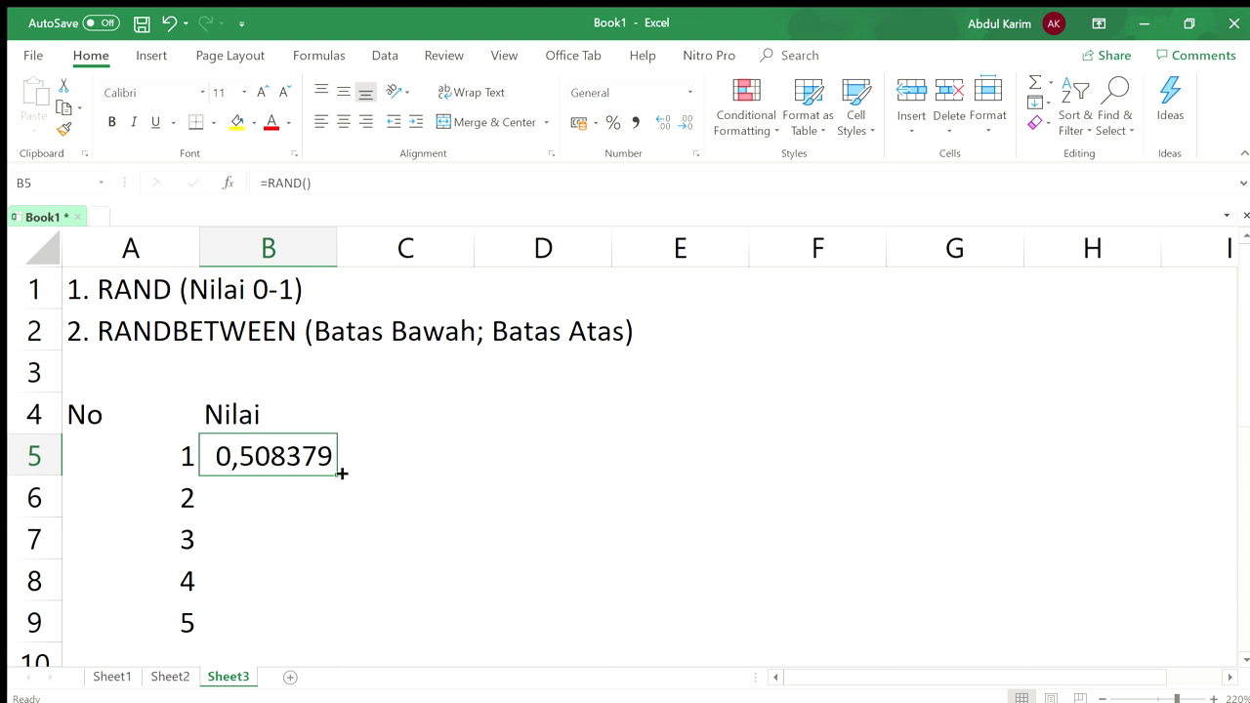
{"action": "mouse_move", "coordinate": [342, 473]}
{"action": "left_mouse_down"}
{"action": "mouse_move", "coordinate": [349, 641]}
{"action": "mouse_move", "coordinate": [323, 474]}
{"action": "left_mouse_up"}
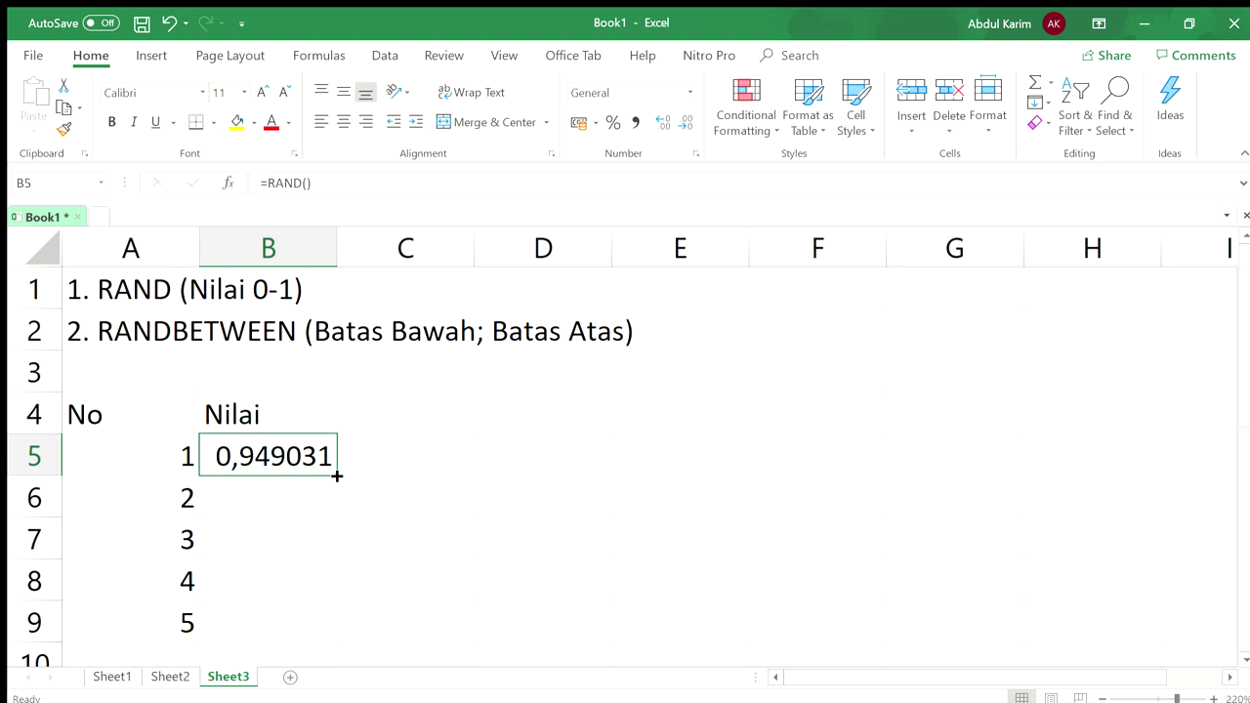
{"action": "double_click", "coordinate": [336, 475]}
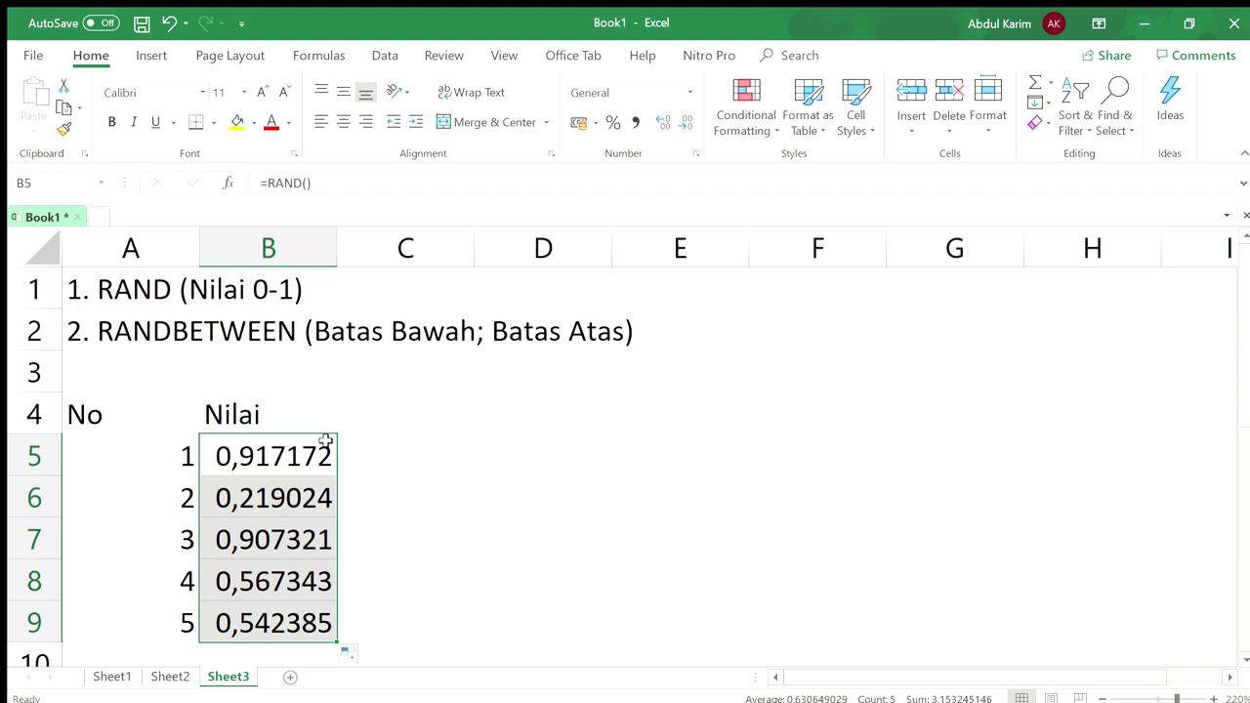
{"action": "left_click", "coordinate": [372, 405]}
Step: Type the No header in D4 and the starting number 1 in D5
{"action": "left_click", "coordinate": [491, 412]}
{"action": "type", "text": "No"}
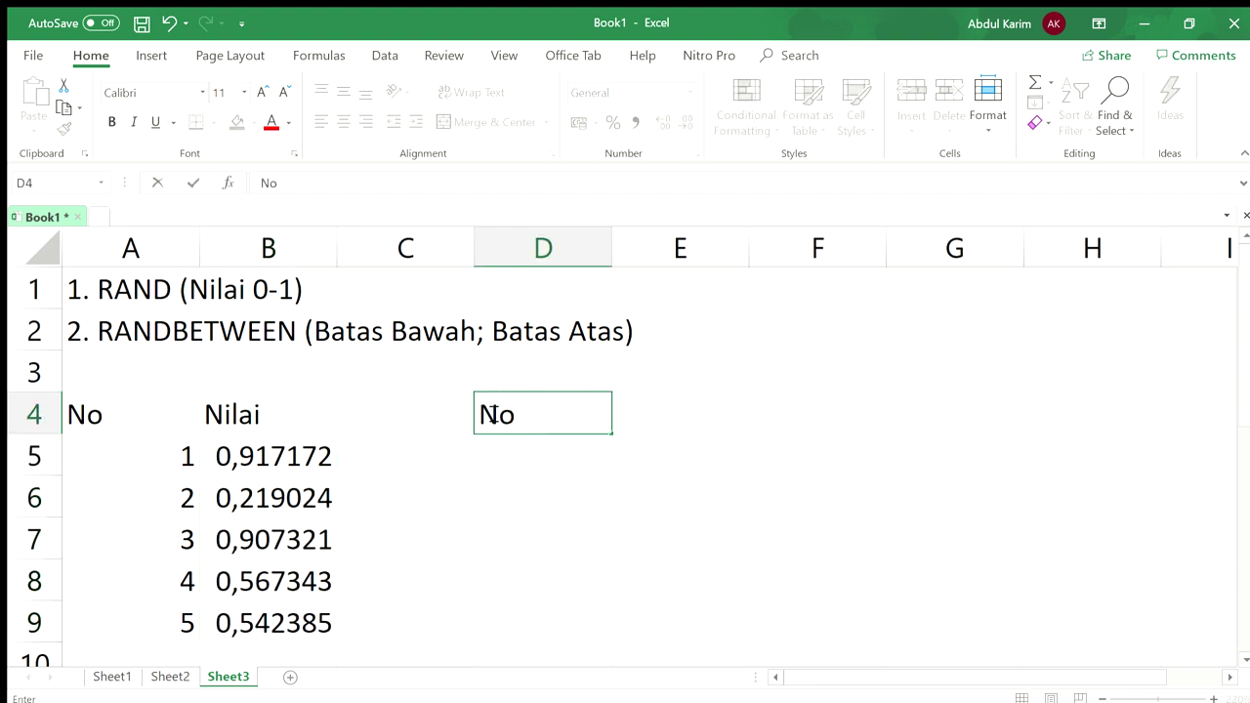
{"action": "key", "text": "Return"}
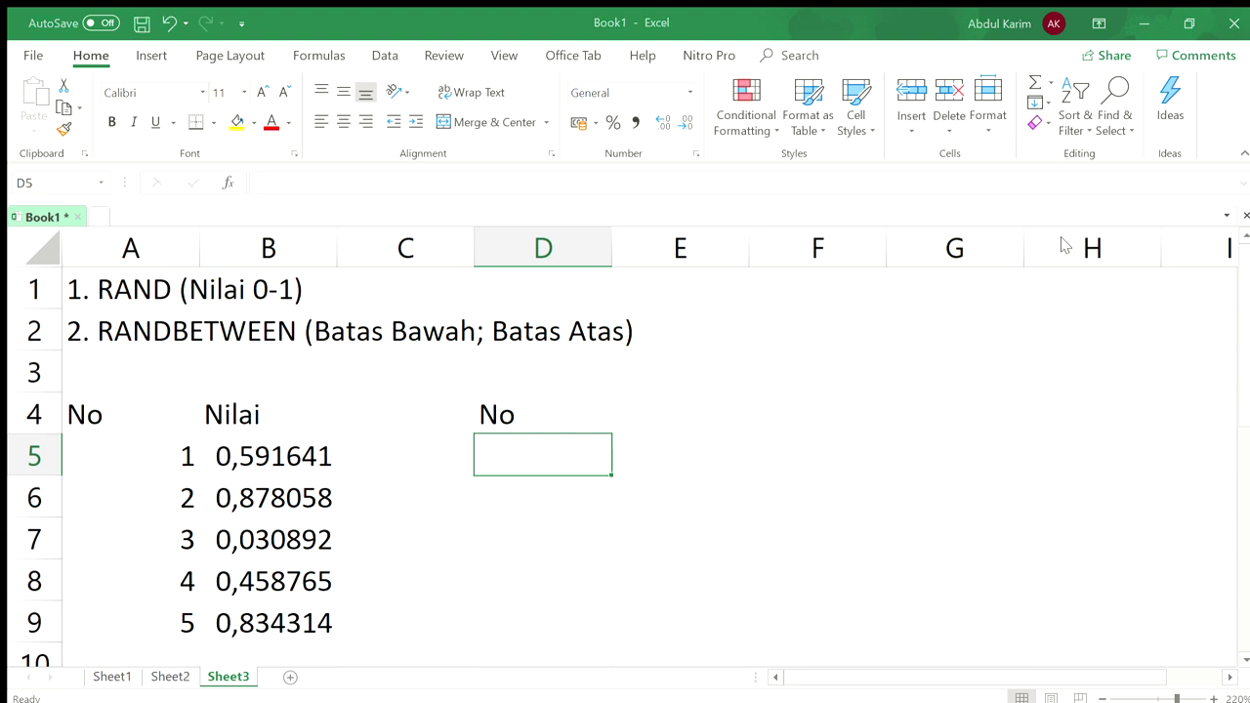
{"action": "type", "text": "1"}
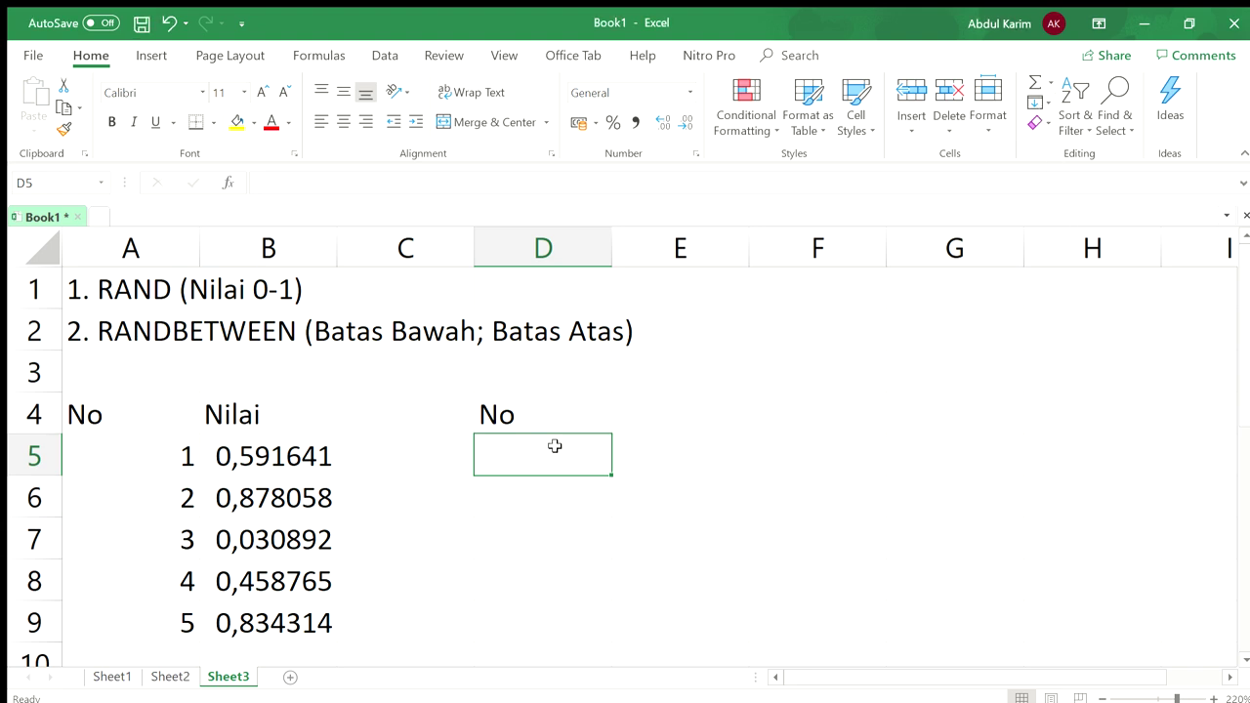
{"action": "key", "text": "Return"}
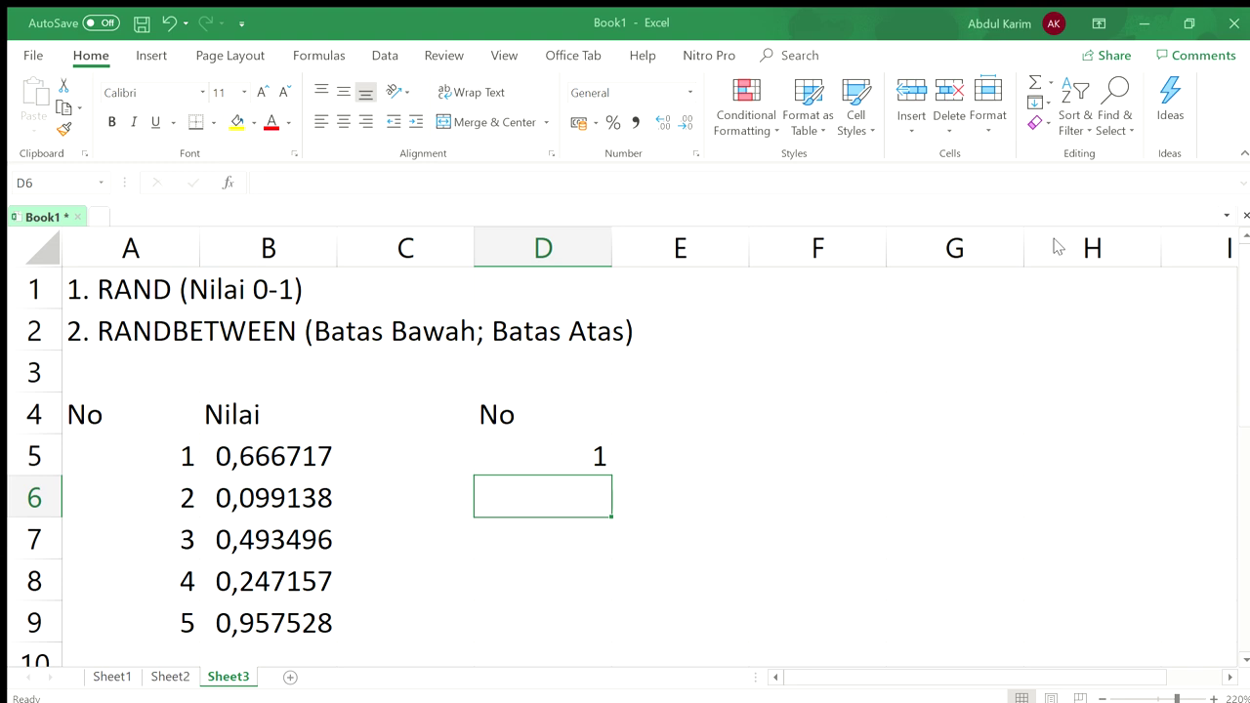
Step: Fill a column series from 1 to 50, step 1, down D5:D54 and check it ends at 50
{"action": "left_click", "coordinate": [584, 468]}
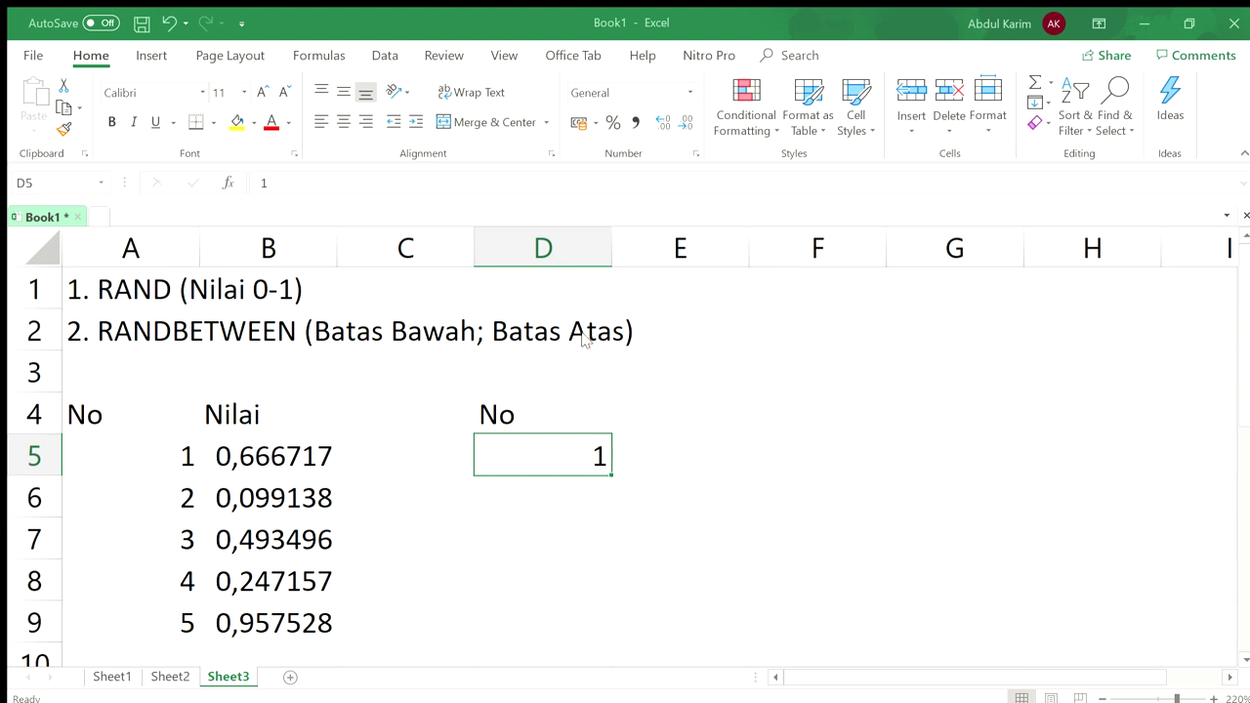
{"action": "left_click", "coordinate": [536, 416]}
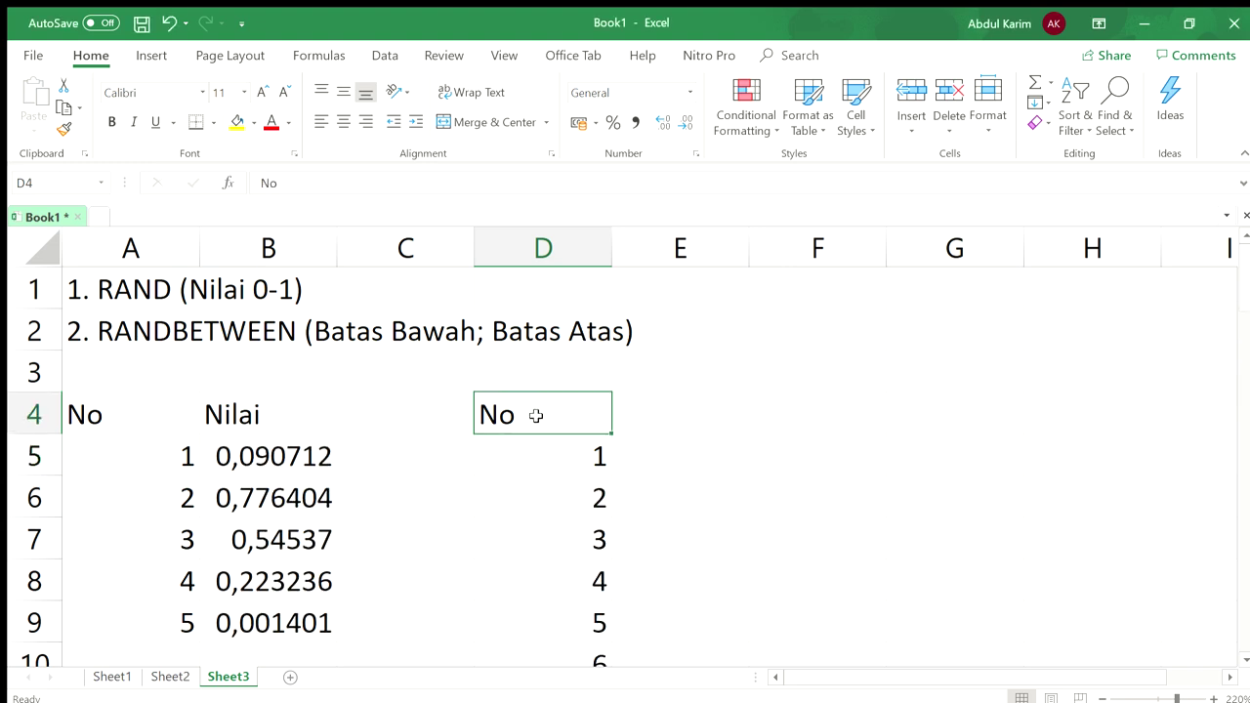
{"action": "scroll", "coordinate": [532, 425], "scroll_direction": "down", "scroll_amount": 8}
{"action": "scroll", "coordinate": [531, 426], "scroll_direction": "down", "scroll_amount": 8}
{"action": "left_click", "coordinate": [576, 410]}
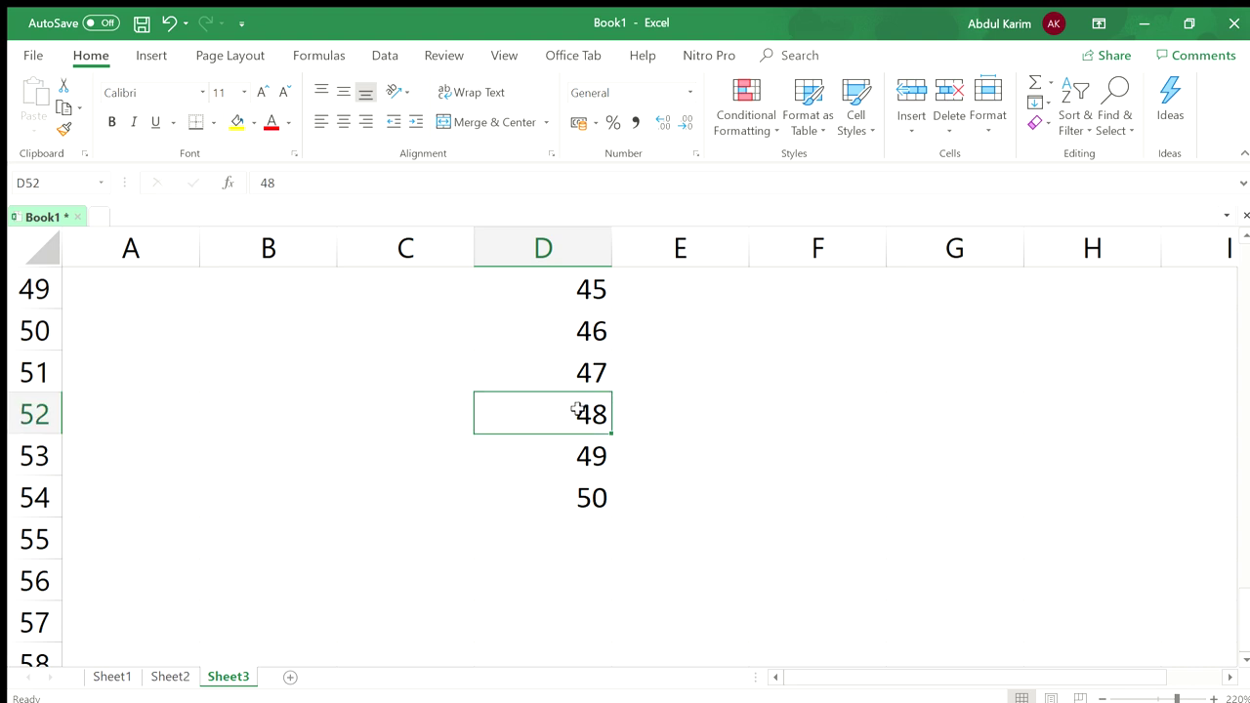
{"action": "key", "text": "ctrl+Up"}
{"action": "key", "text": "Down"}
{"action": "key", "text": "ctrl+Down"}
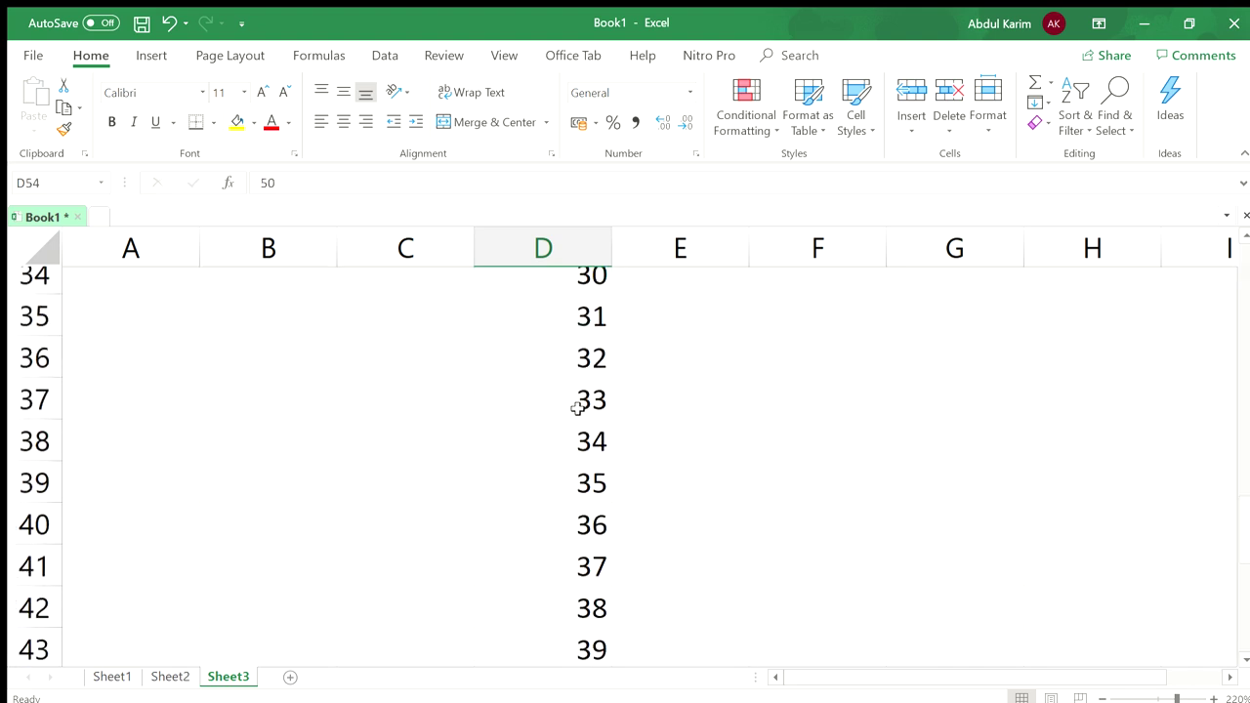
{"action": "key", "text": "ctrl+Up"}
{"action": "key", "text": "Down"}
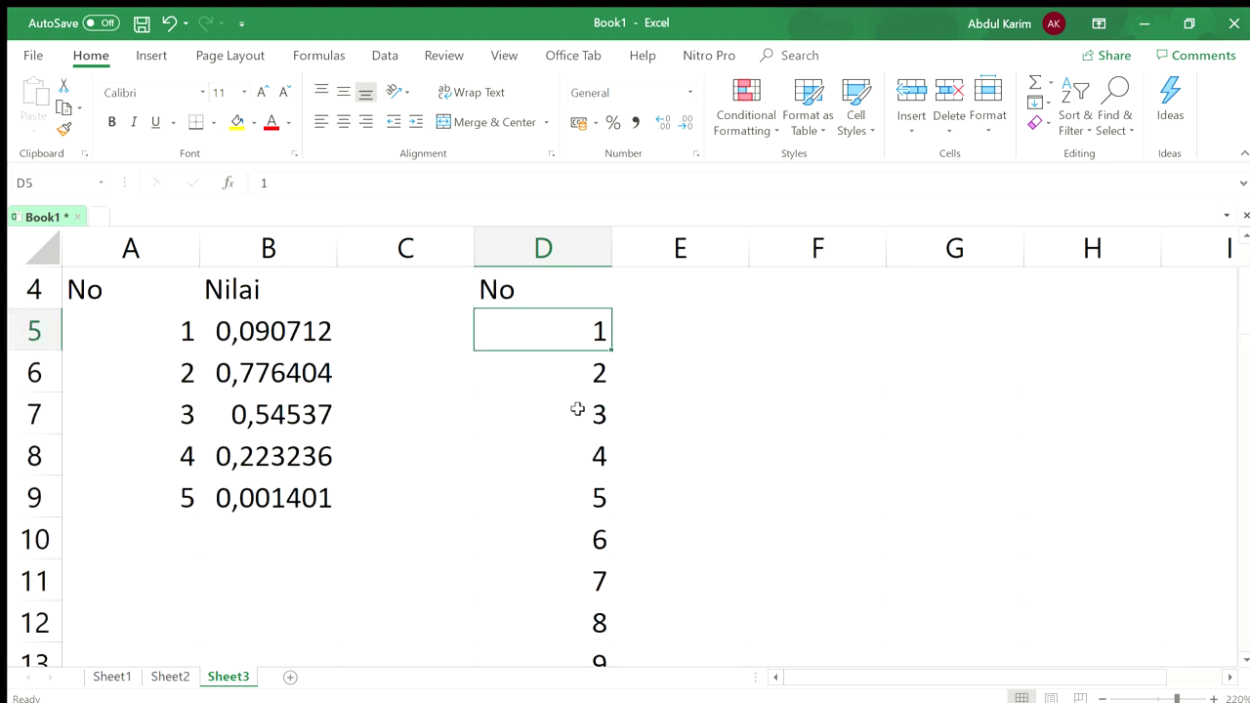
{"action": "key", "text": "Down"}
{"action": "key", "text": "Up"}
{"action": "key", "text": "Up"}
{"action": "key", "text": "Up"}
{"action": "key", "text": "Down"}
{"action": "key", "text": "Right"}
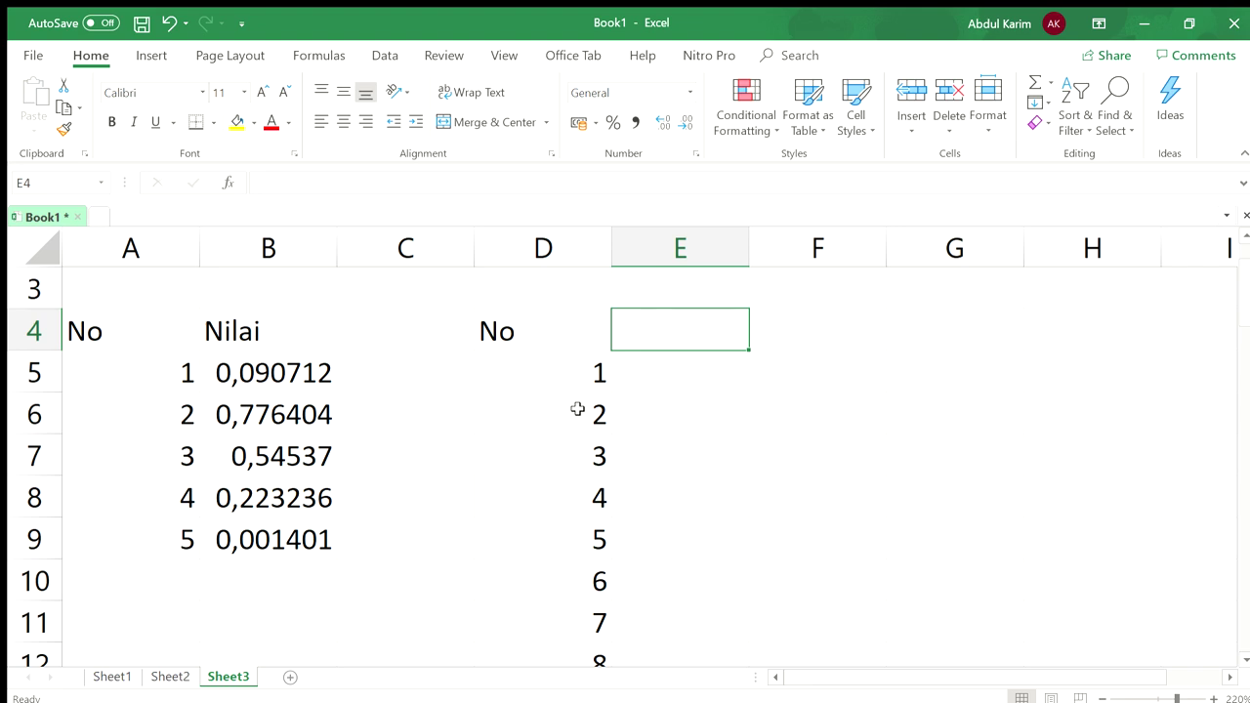
Step: Type the Nilai header in E4, correcting the misspelling 'Niali'
{"action": "type", "text": "Niali"}
{"action": "scroll", "coordinate": [580, 413], "scroll_direction": "up", "scroll_amount": 1}
{"action": "key", "text": "BackSpace"}
{"action": "key", "text": "BackSpace"}
{"action": "key", "text": "BackSpace"}
{"action": "type", "text": "lai"}
{"action": "key", "text": "Return"}
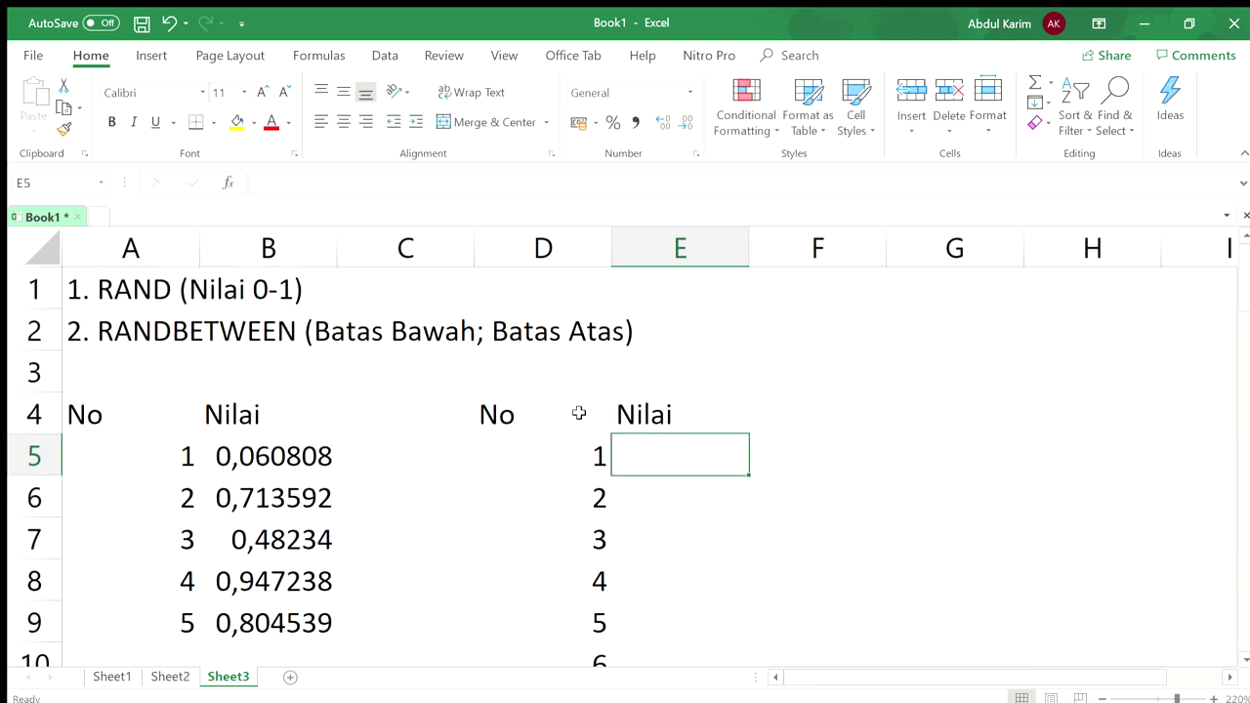
Step: Enter =RAND() in E5 and fill it down to E54 beside the No numbers
{"action": "type", "text": "="}
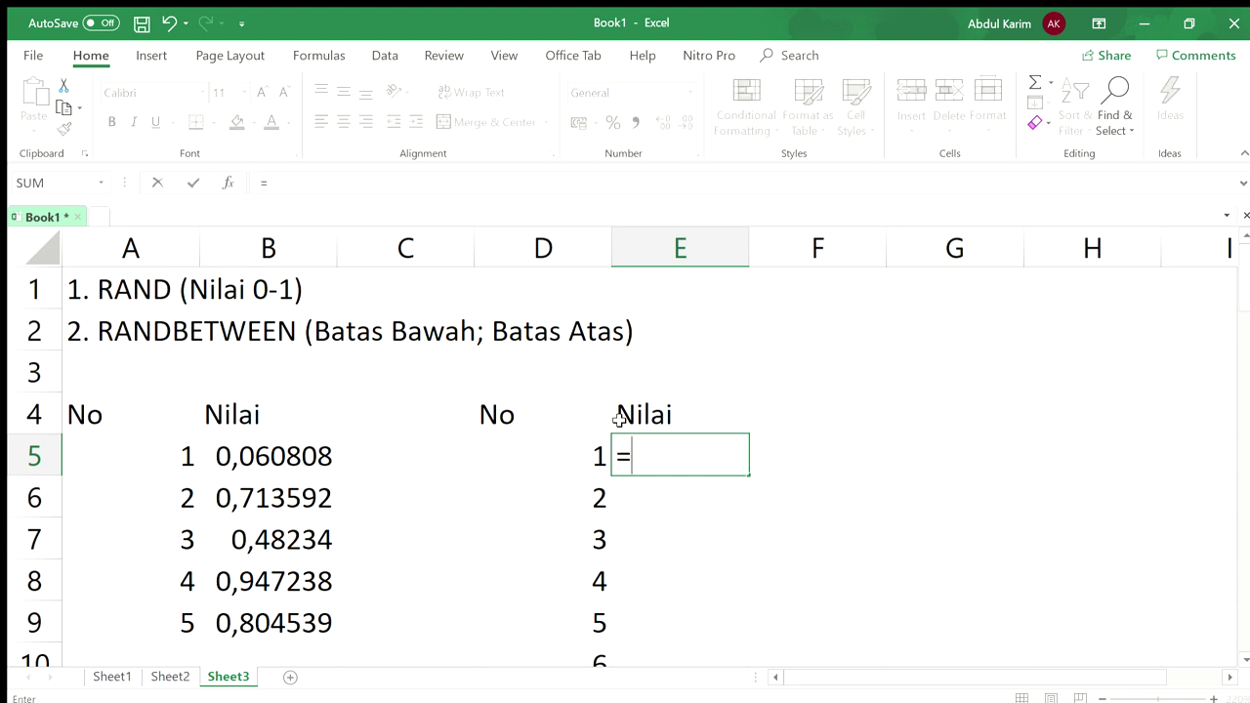
{"action": "type", "text": "rand"}
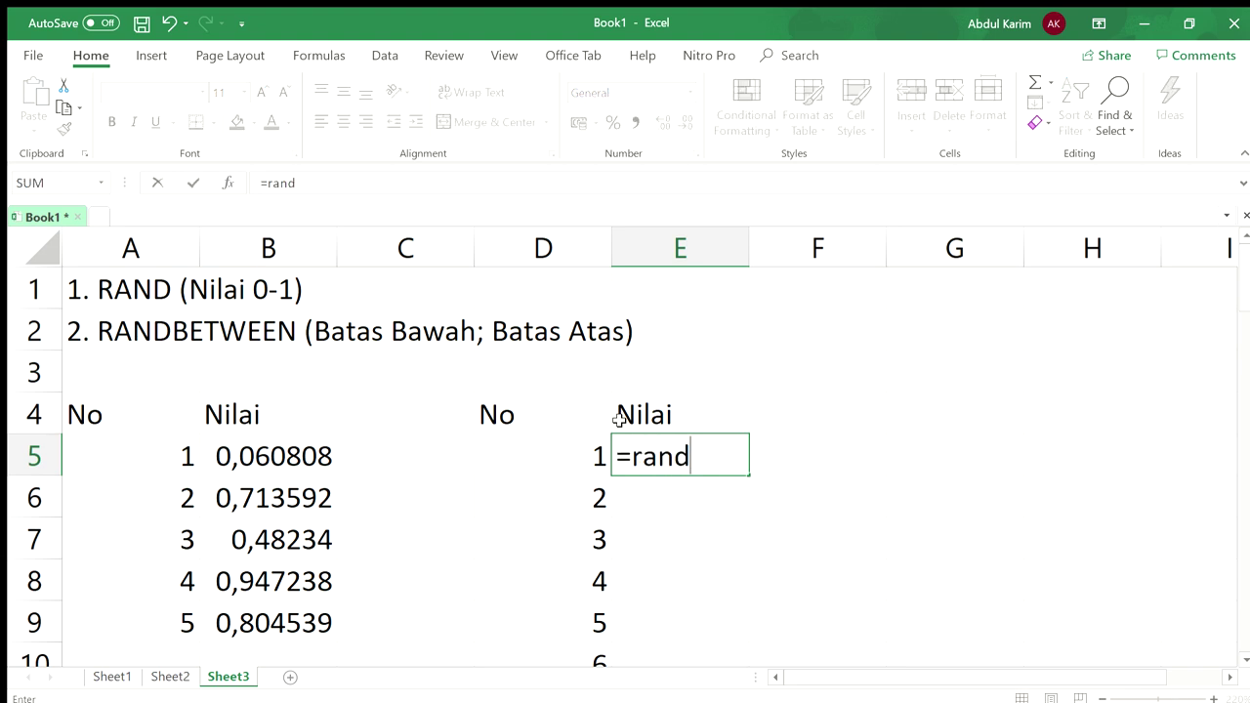
{"action": "type", "text": "()"}
{"action": "key", "text": "Return"}
{"action": "left_click", "coordinate": [656, 457]}
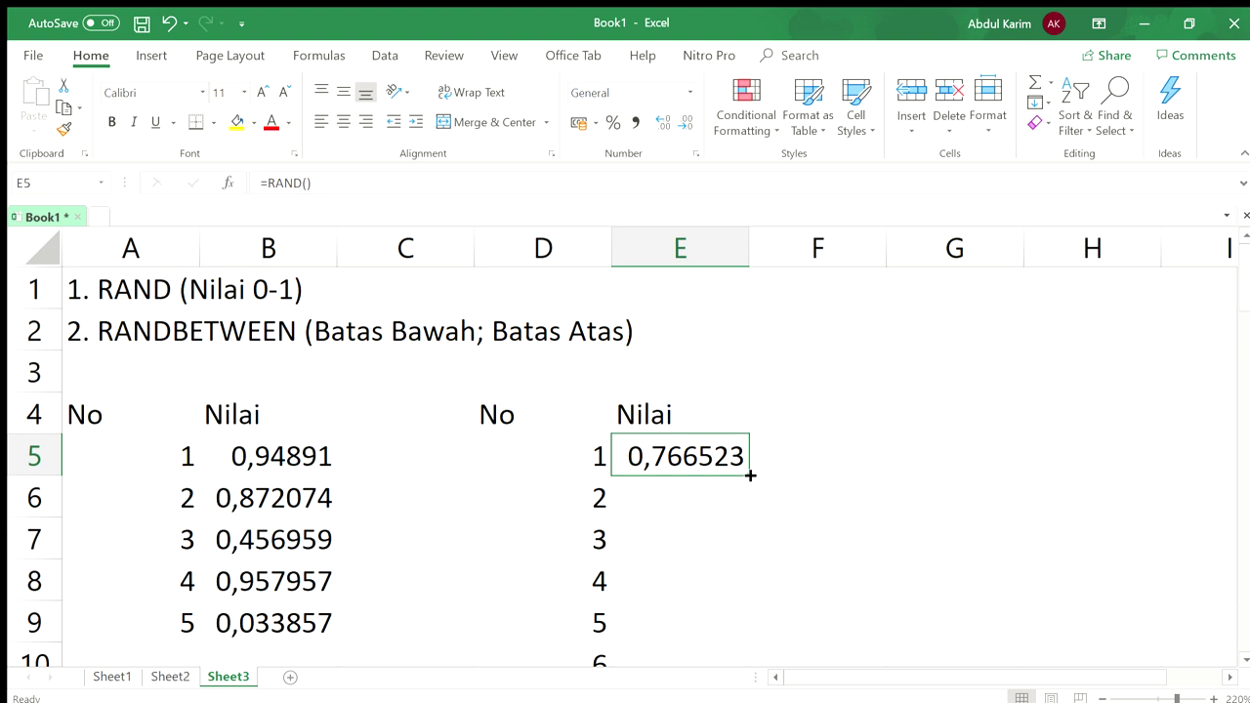
{"action": "double_click", "coordinate": [750, 476]}
{"action": "left_click", "coordinate": [699, 465]}
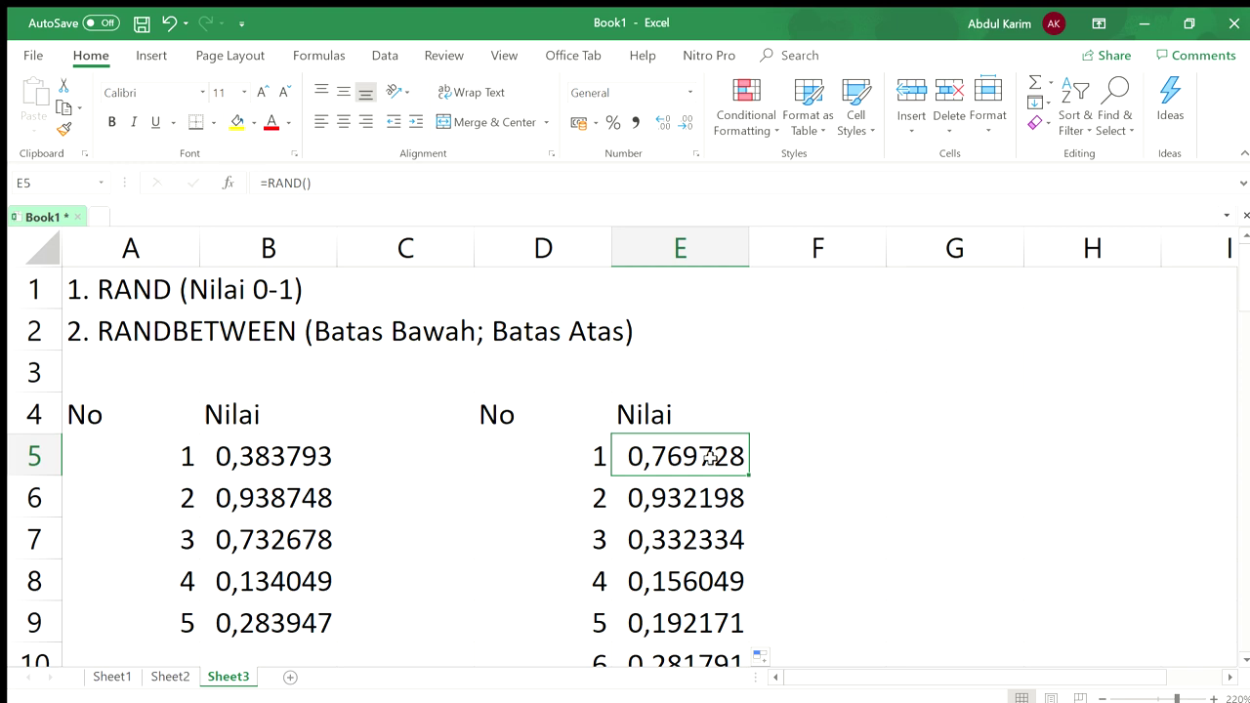
{"action": "key", "text": "Down"}
{"action": "key", "text": "Down"}
{"action": "key", "text": "Down"}
{"action": "key", "text": "Down"}
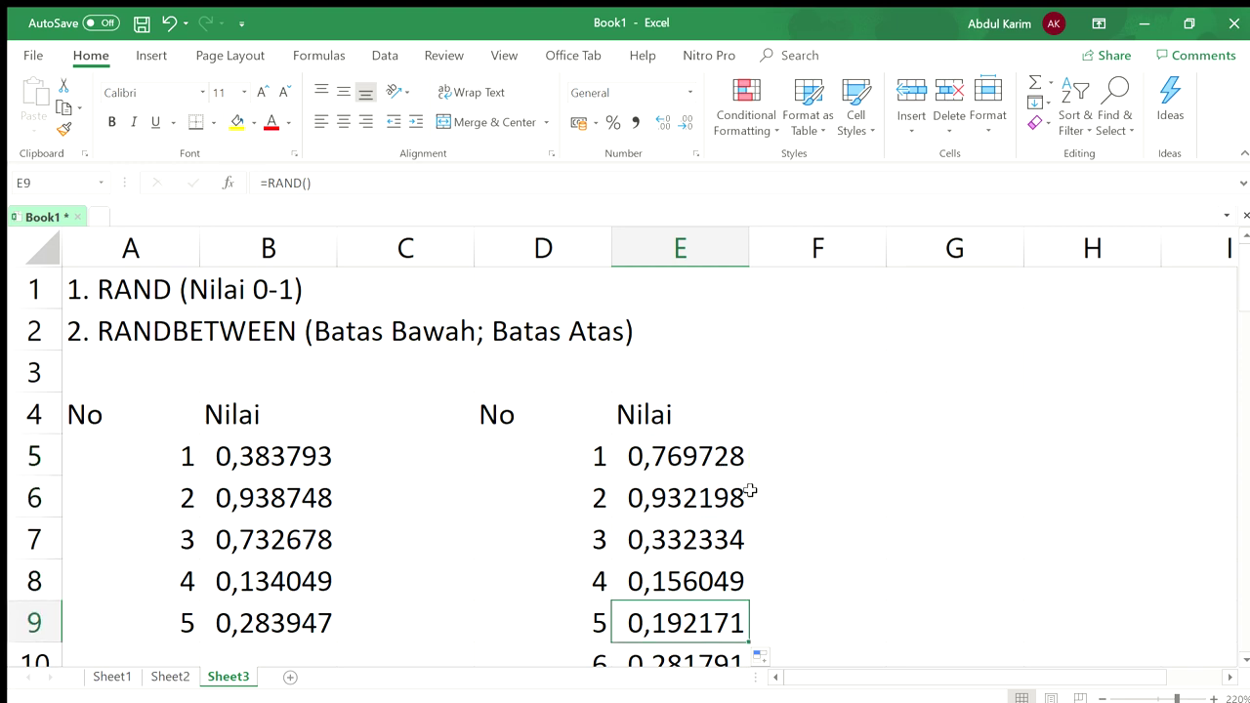
{"action": "key", "text": "ctrl+Down"}
{"action": "key", "text": "Left"}
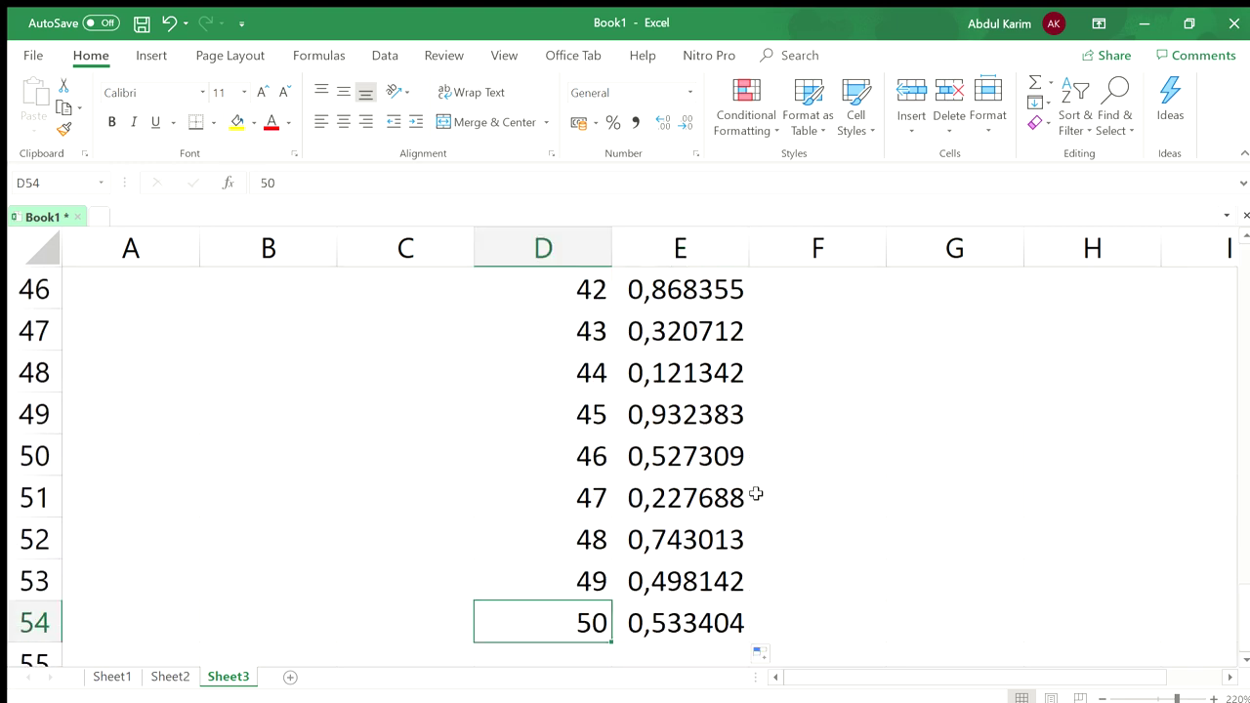
{"action": "key", "text": "ctrl+Up"}
{"action": "key", "text": "Up"}
{"action": "key", "text": "Down"}
{"action": "key", "text": "Right"}
{"action": "key", "text": "Right"}
{"action": "key", "text": "Right"}
Step: Type the No header in G4 and the starting number 1 in G5
{"action": "type", "text": "No"}
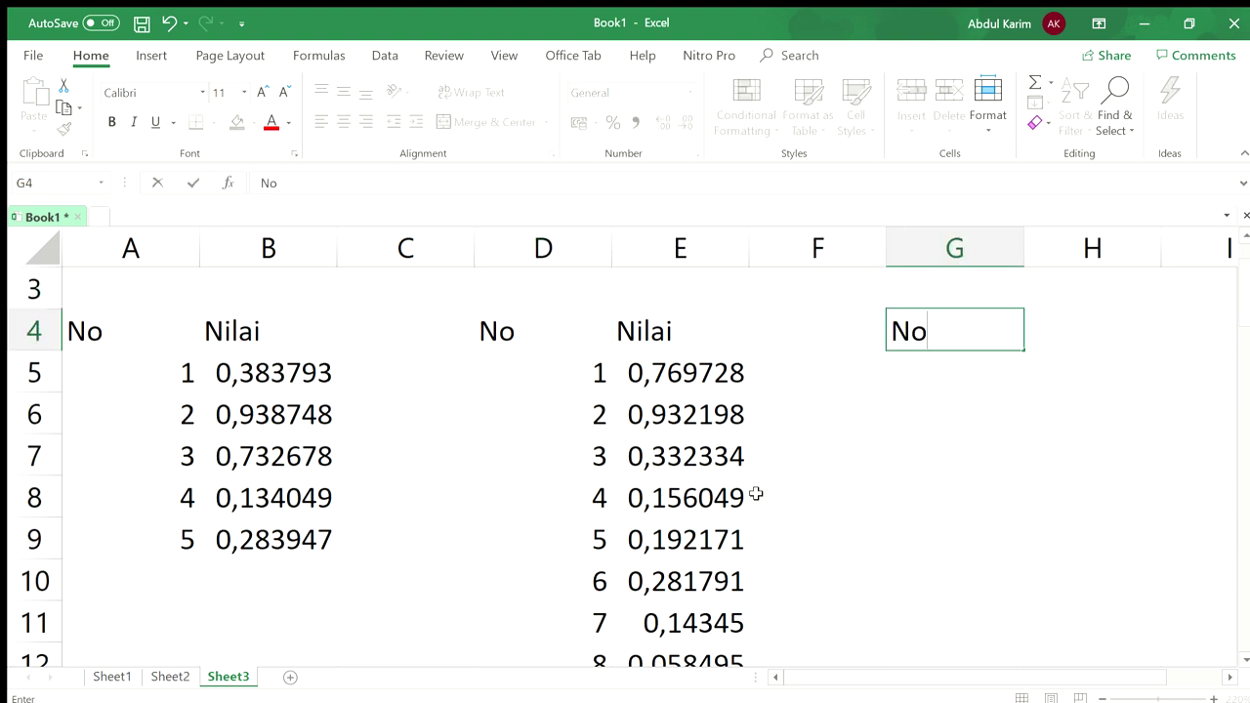
{"action": "scroll", "coordinate": [756, 495], "scroll_direction": "up", "scroll_amount": 1}
{"action": "key", "text": "Return"}
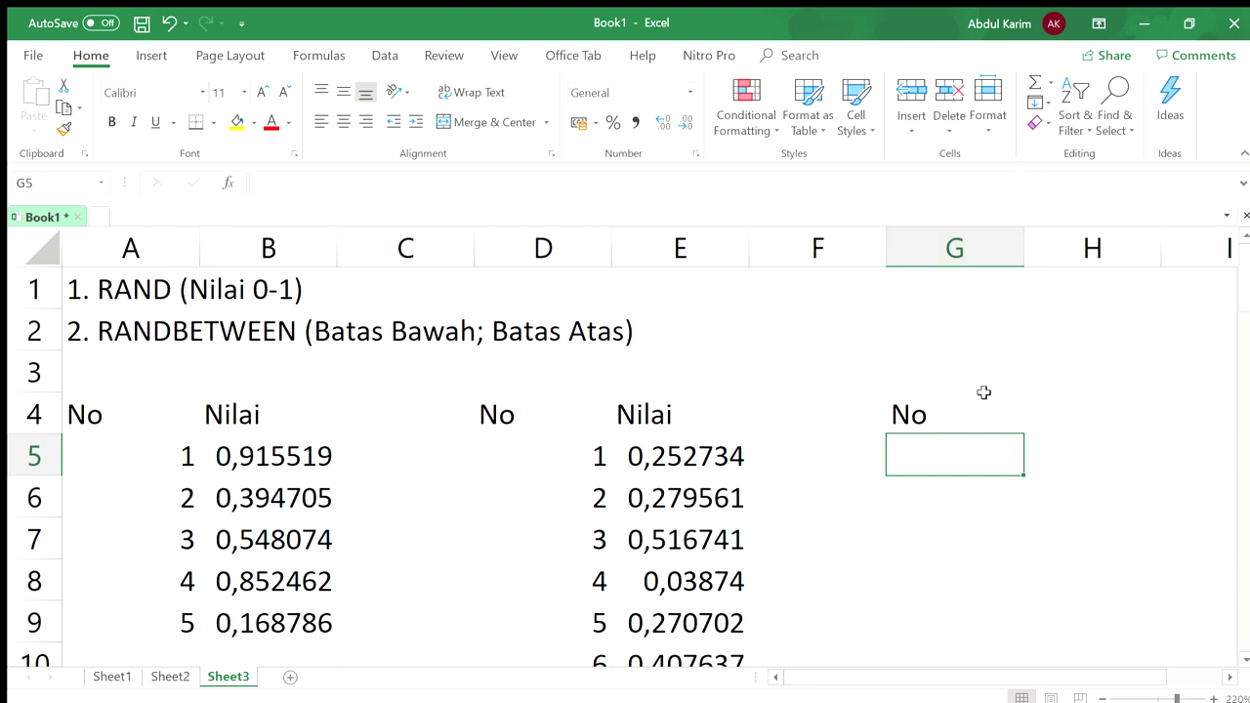
{"action": "type", "text": "1"}
{"action": "key", "text": "Return"}
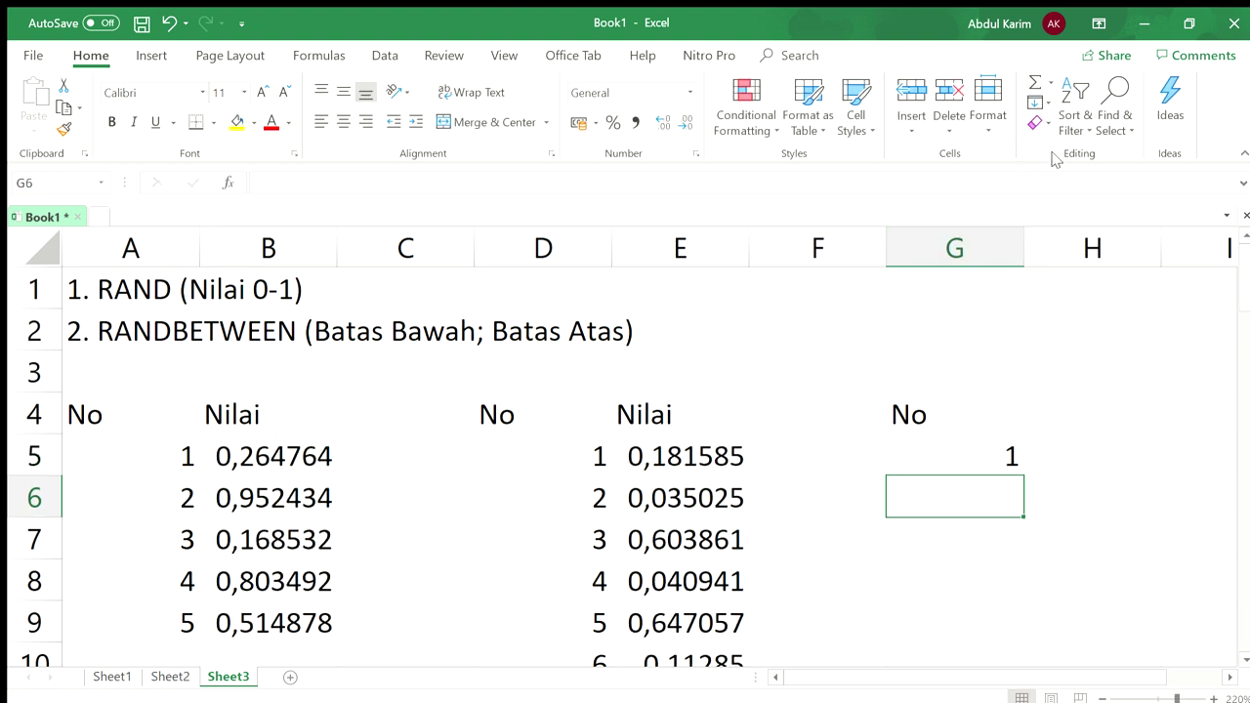
{"action": "left_click", "coordinate": [984, 464]}
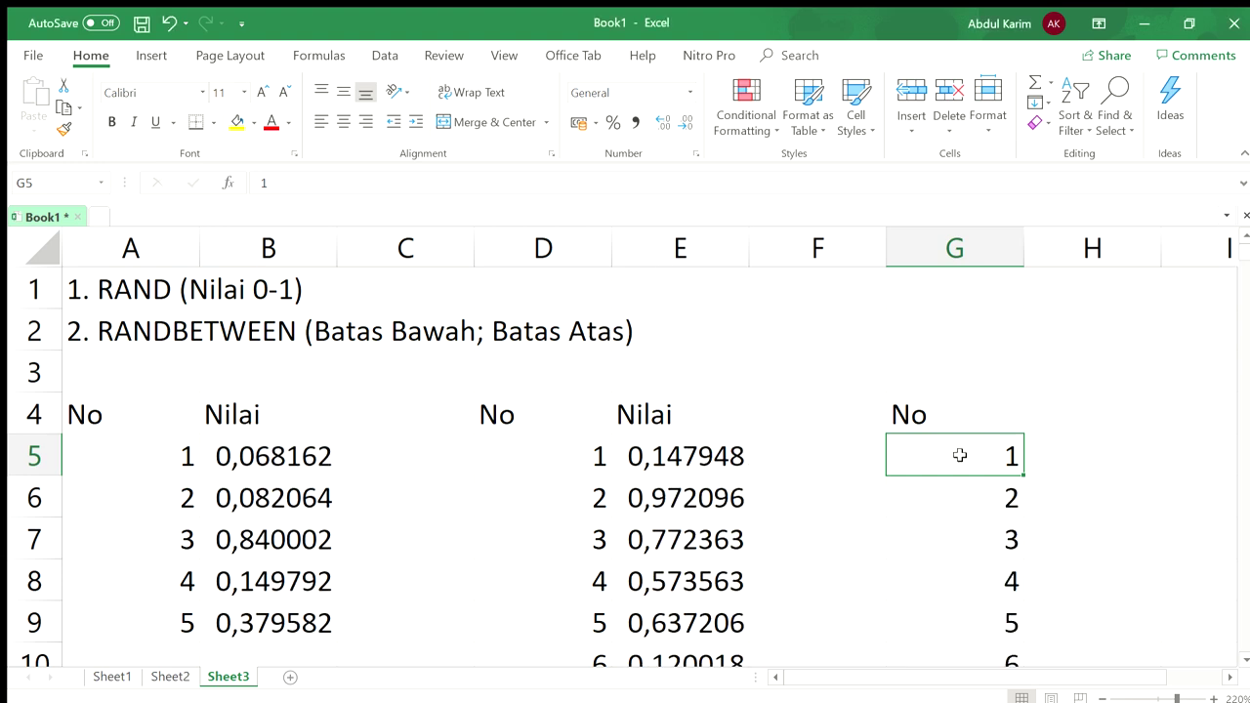
Step: Verify column G runs from 1 to 10000 and add a Nilai header in H4
{"action": "key", "text": "Down"}
{"action": "key", "text": "Down"}
{"action": "key", "text": "Down"}
{"action": "key", "text": "Up"}
{"action": "key", "text": "Up"}
{"action": "key", "text": "Up"}
{"action": "key", "text": "ctrl+Down"}
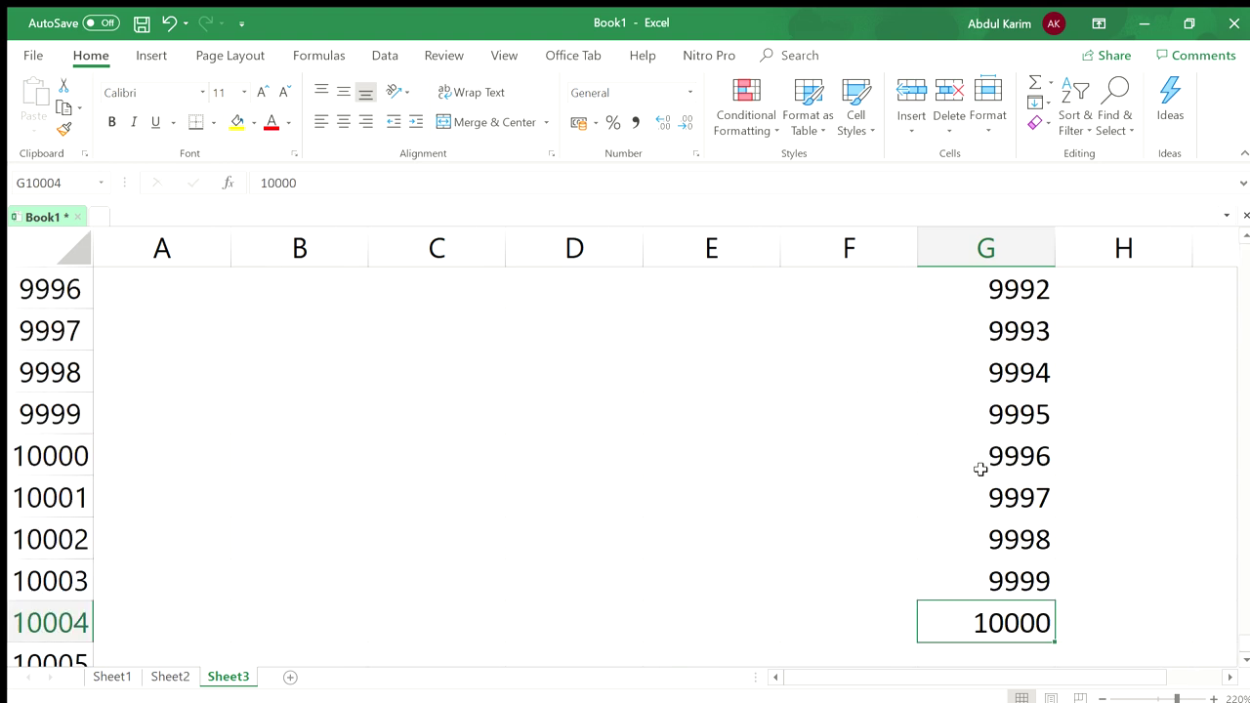
{"action": "key", "text": "Up"}
{"action": "key", "text": "Up"}
{"action": "key", "text": "Up"}
{"action": "key", "text": "Up"}
{"action": "key", "text": "Down"}
{"action": "key", "text": "Down"}
{"action": "key", "text": "Down"}
{"action": "key", "text": "Down"}
{"action": "key", "text": "Up"}
{"action": "key", "text": "Up"}
{"action": "key", "text": "Up"}
{"action": "key", "text": "Up"}
{"action": "key", "text": "Up"}
{"action": "key", "text": "Up"}
{"action": "key", "text": "Down"}
{"action": "key", "text": "Down"}
{"action": "key", "text": "Down"}
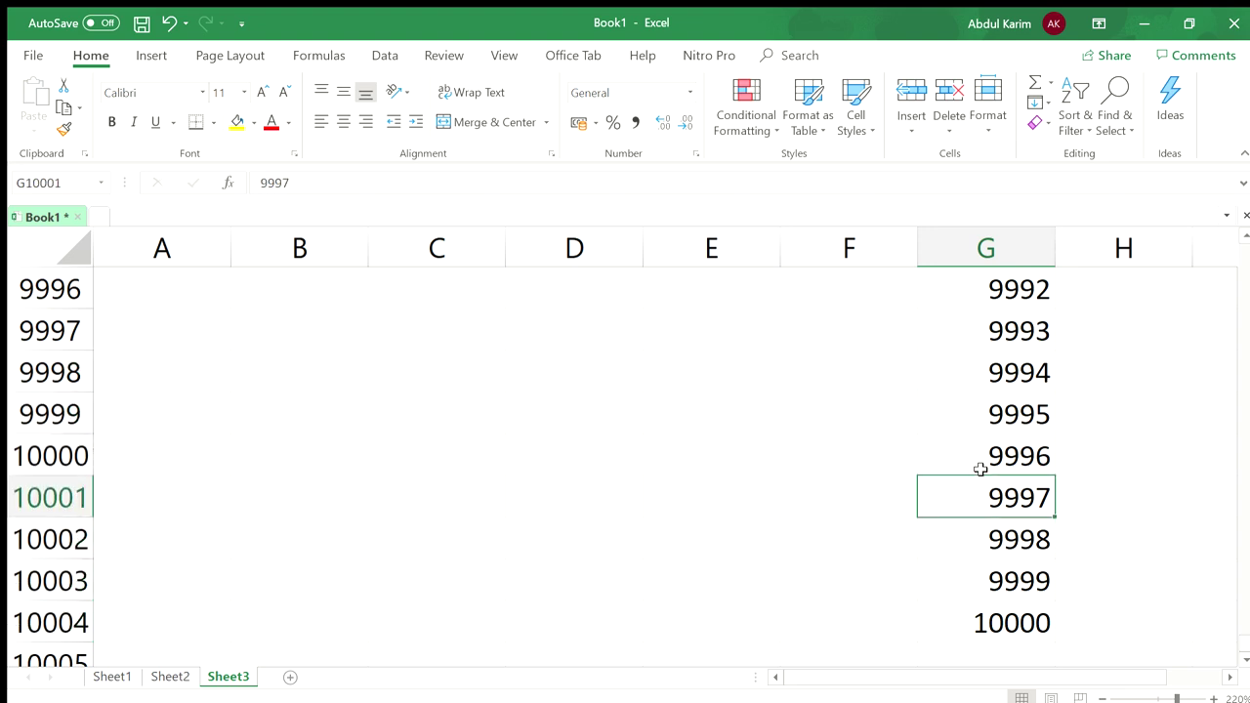
{"action": "key", "text": "ctrl+Up"}
{"action": "key", "text": "Up"}
{"action": "key", "text": "Right"}
{"action": "key", "text": "Down"}
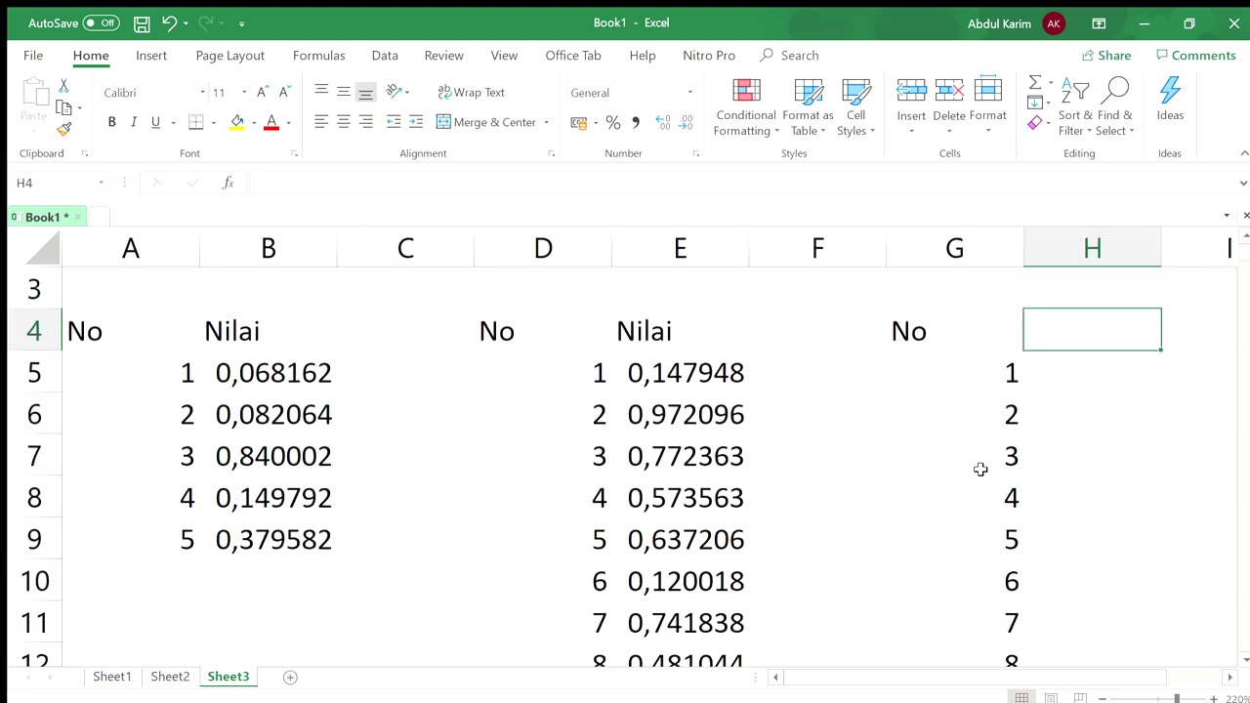
{"action": "type", "text": "Nilai"}
{"action": "key", "text": "Return"}
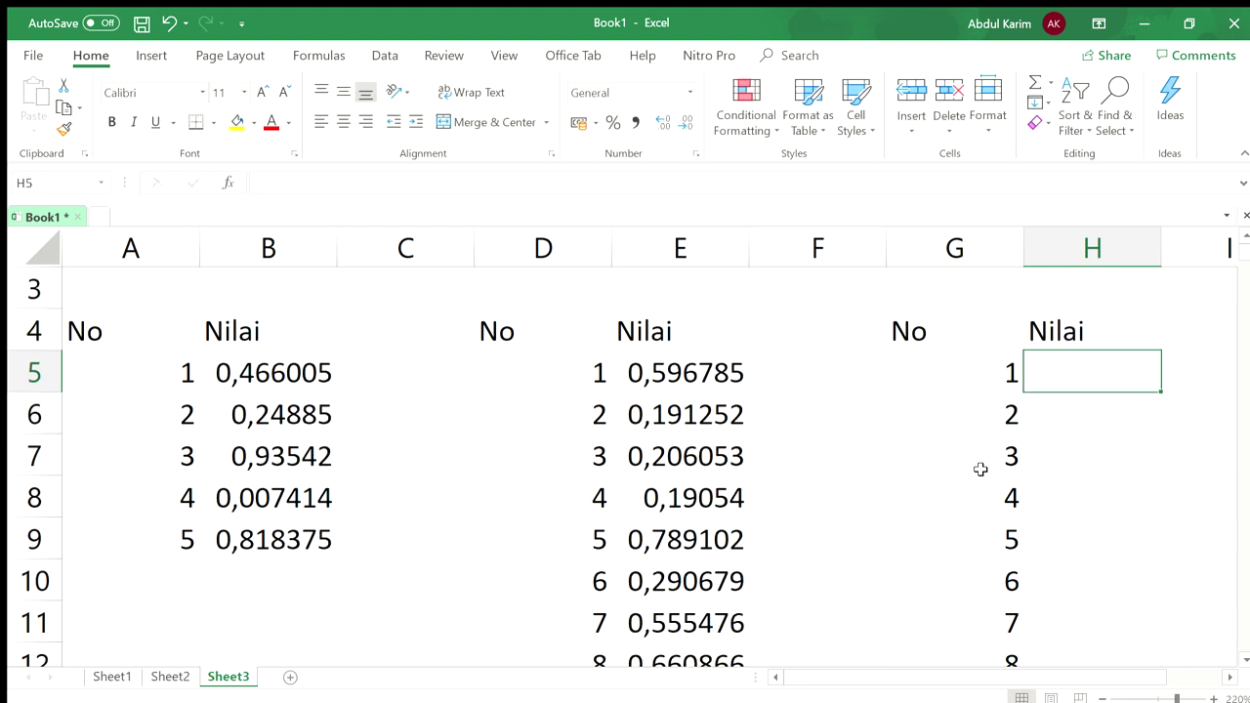
{"action": "scroll", "coordinate": [981, 470], "scroll_direction": "up", "scroll_amount": 1}
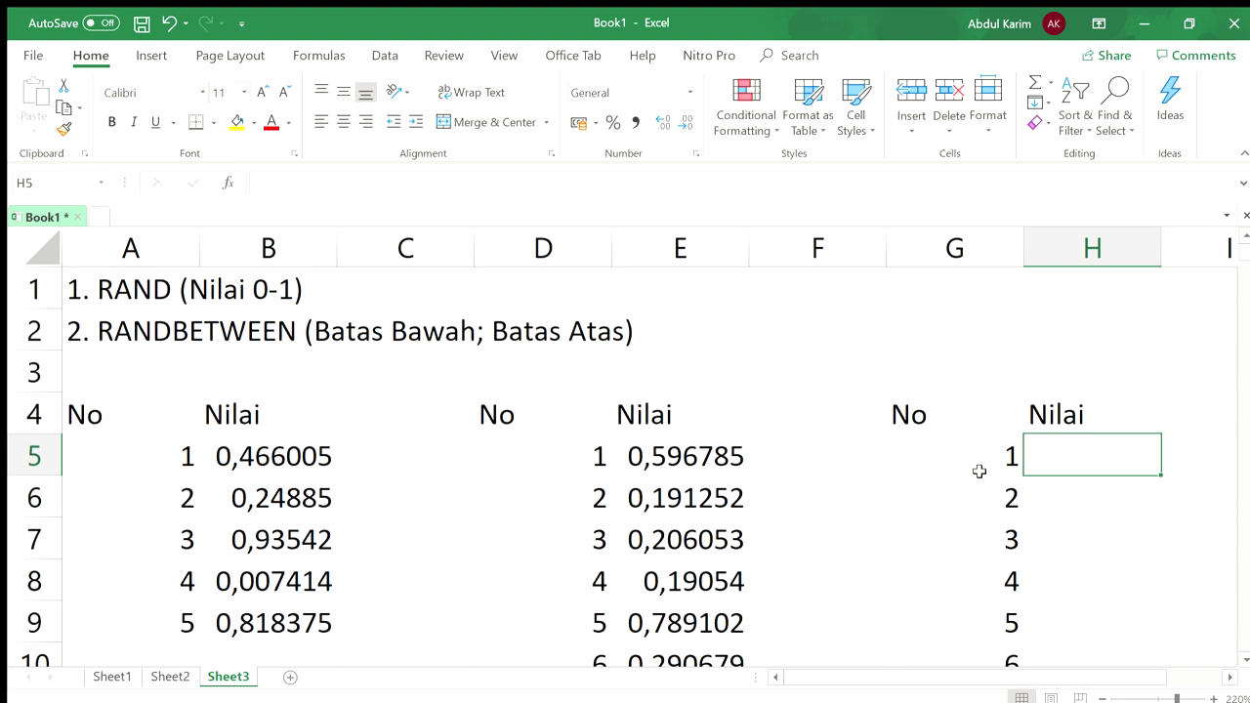
Step: Enter =RAND() in H5 and fill it down column H to row 10004
{"action": "type", "text": "="}
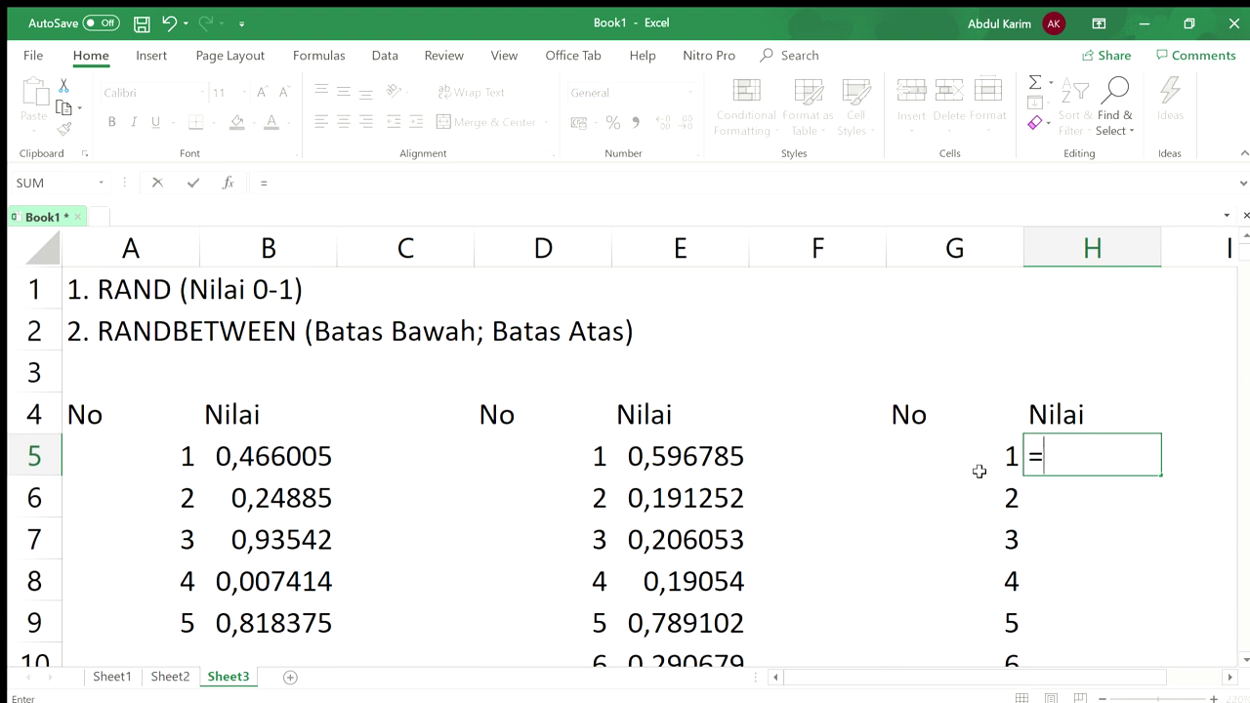
{"action": "type", "text": "rand"}
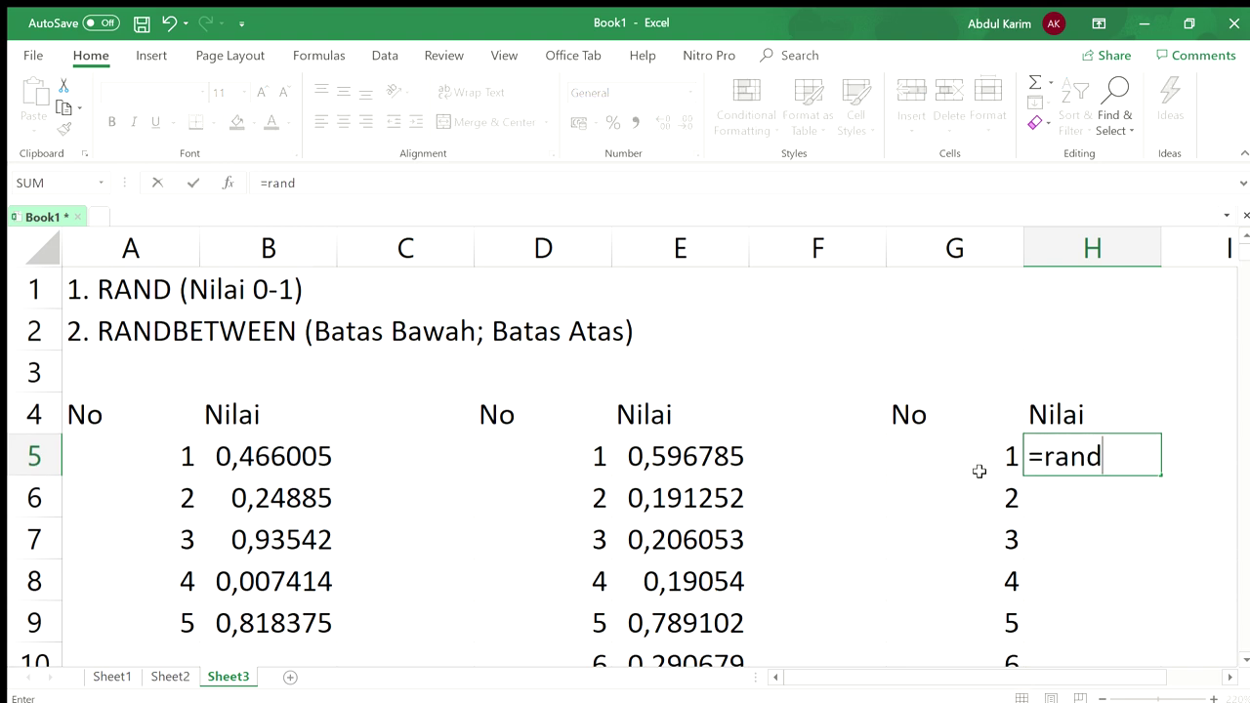
{"action": "type", "text": "()"}
{"action": "key", "text": "Return"}
{"action": "left_click", "coordinate": [1106, 447]}
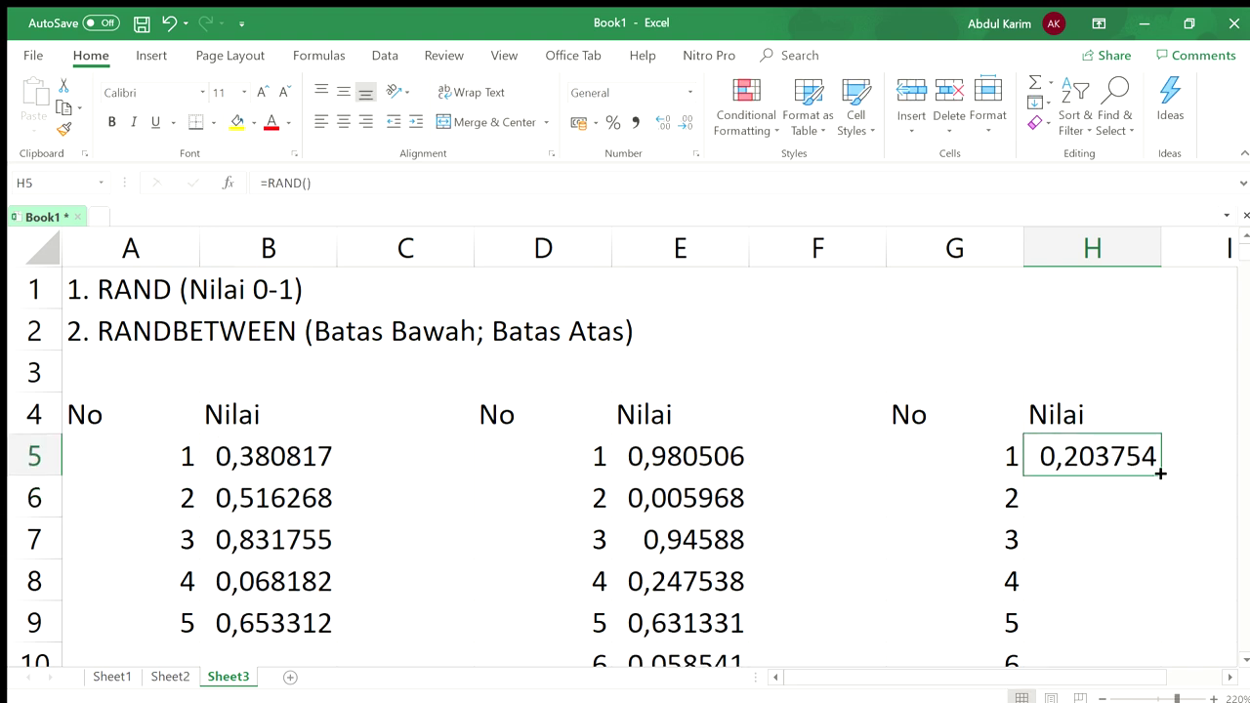
{"action": "left_click_drag", "start_coordinate": [1160, 473], "coordinate": [1163, 662]}
{"action": "left_click", "coordinate": [1061, 472]}
{"action": "key", "text": "Down"}
{"action": "key", "text": "Down"}
{"action": "key", "text": "Down"}
{"action": "key", "text": "Down"}
{"action": "key", "text": "ctrl+Down"}
{"action": "key", "text": "Up"}
{"action": "key", "text": "Up"}
{"action": "key", "text": "Up"}
{"action": "key", "text": "Up"}
{"action": "key", "text": "Up"}
{"action": "key", "text": "Up"}
{"action": "key", "text": "Down"}
{"action": "key", "text": "Down"}
{"action": "key", "text": "Down"}
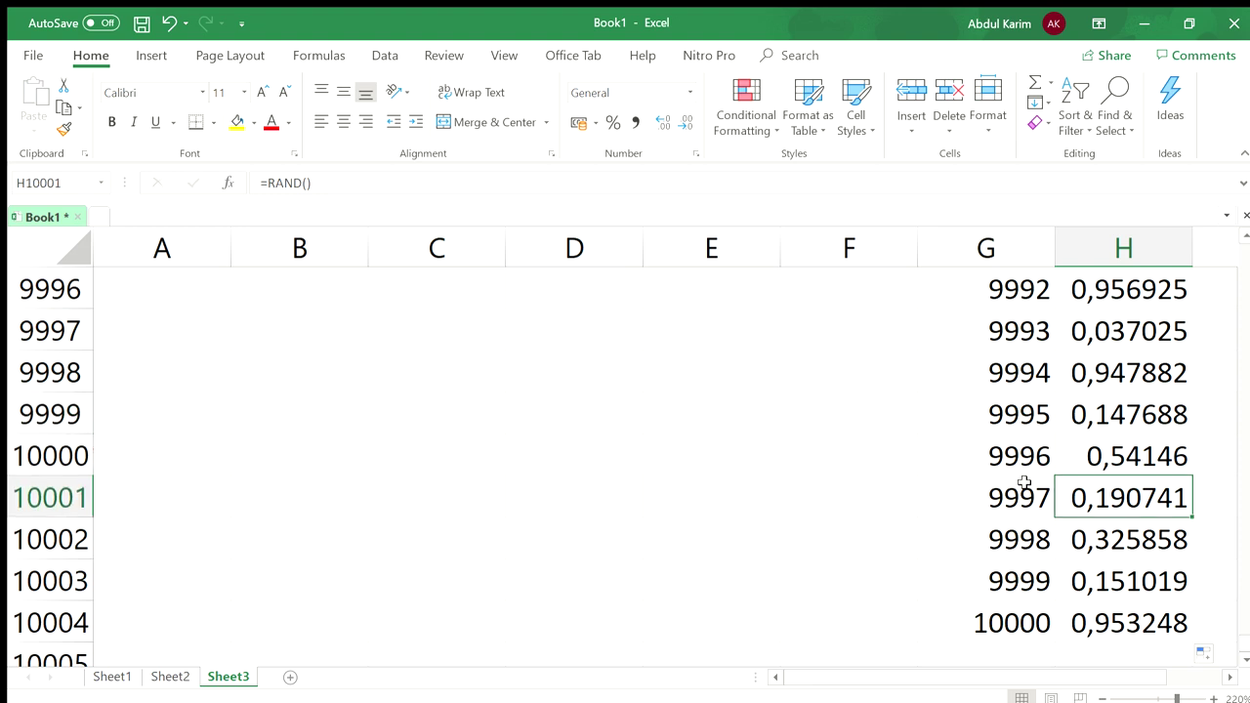
{"action": "key", "text": "ctrl+Up"}
{"action": "key", "text": "ctrl+Up"}
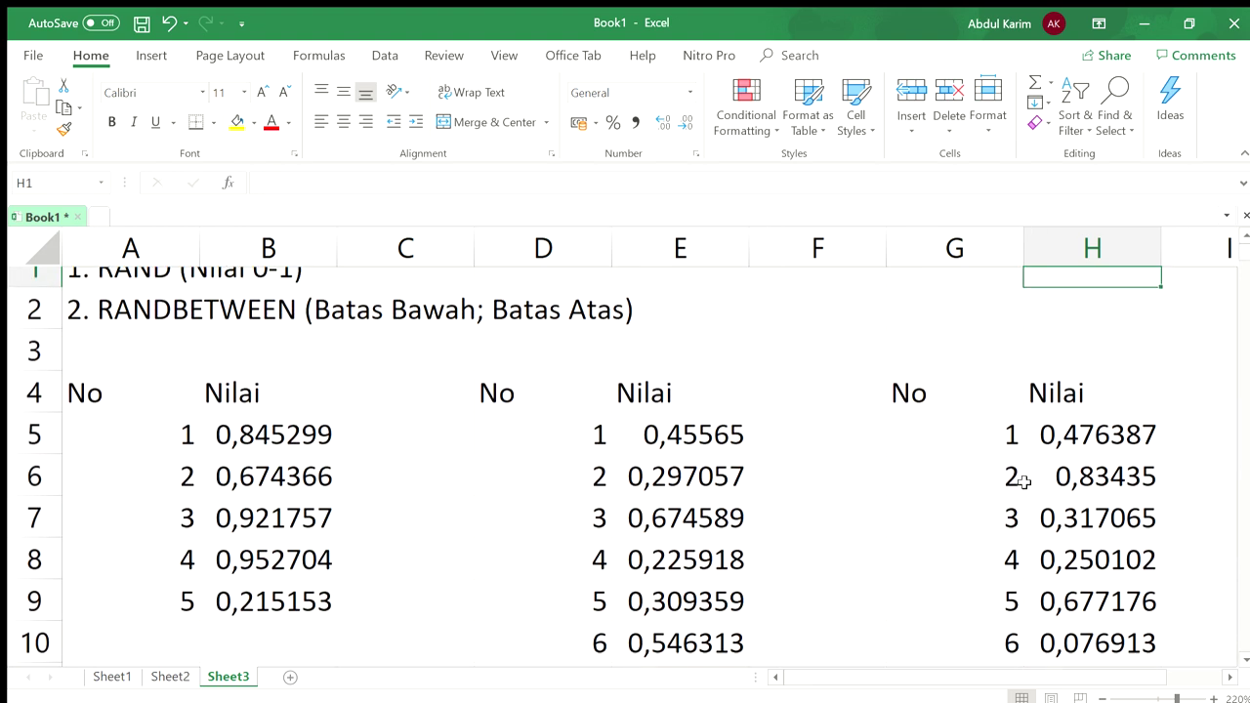
{"action": "key", "text": "Down"}
{"action": "key", "text": "Down"}
{"action": "key", "text": "Down"}
{"action": "key", "text": "Down"}
{"action": "key", "text": "Down"}
{"action": "key", "text": "Left"}
{"action": "key", "text": "Left"}
{"action": "key", "text": "Left"}
{"action": "key", "text": "Left"}
{"action": "key", "text": "Left"}
{"action": "key", "text": "Left"}
{"action": "key", "text": "Left"}
{"action": "key", "text": "Up"}
{"action": "key", "text": "Up"}
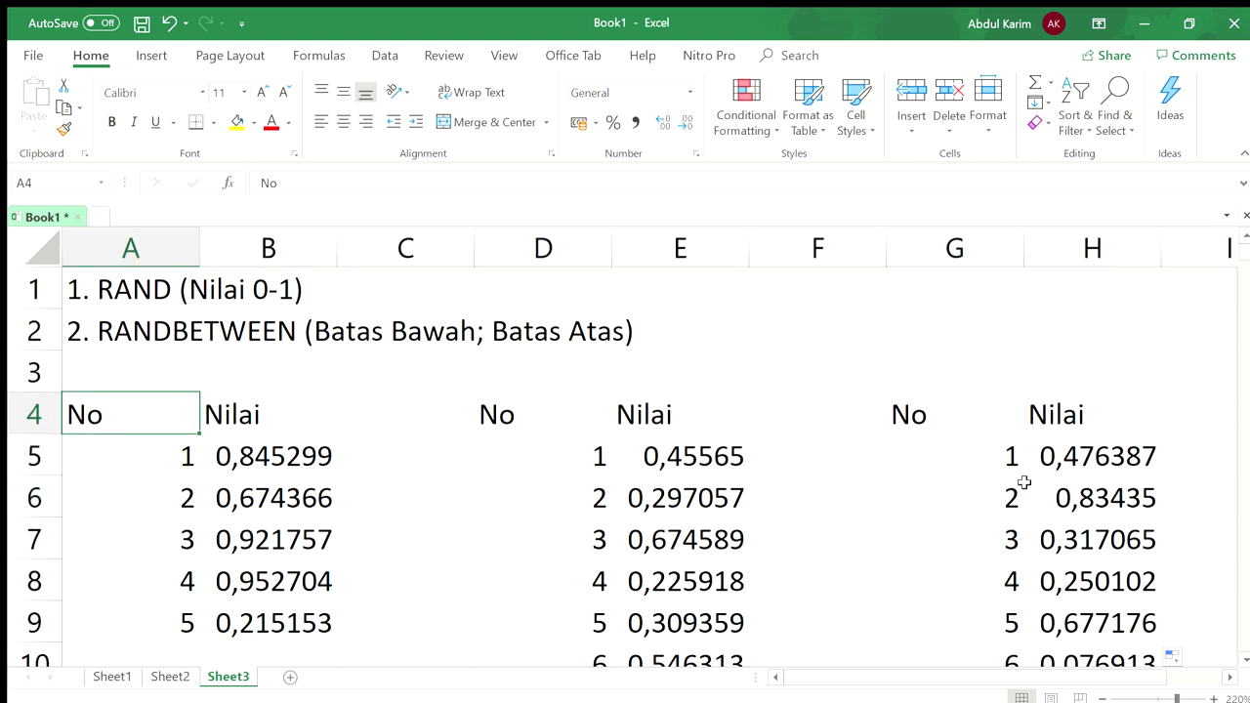
{"action": "key", "text": "Right"}
{"action": "key", "text": "Right"}
{"action": "key", "text": "Right"}
{"action": "key", "text": "Right"}
{"action": "key", "text": "Right"}
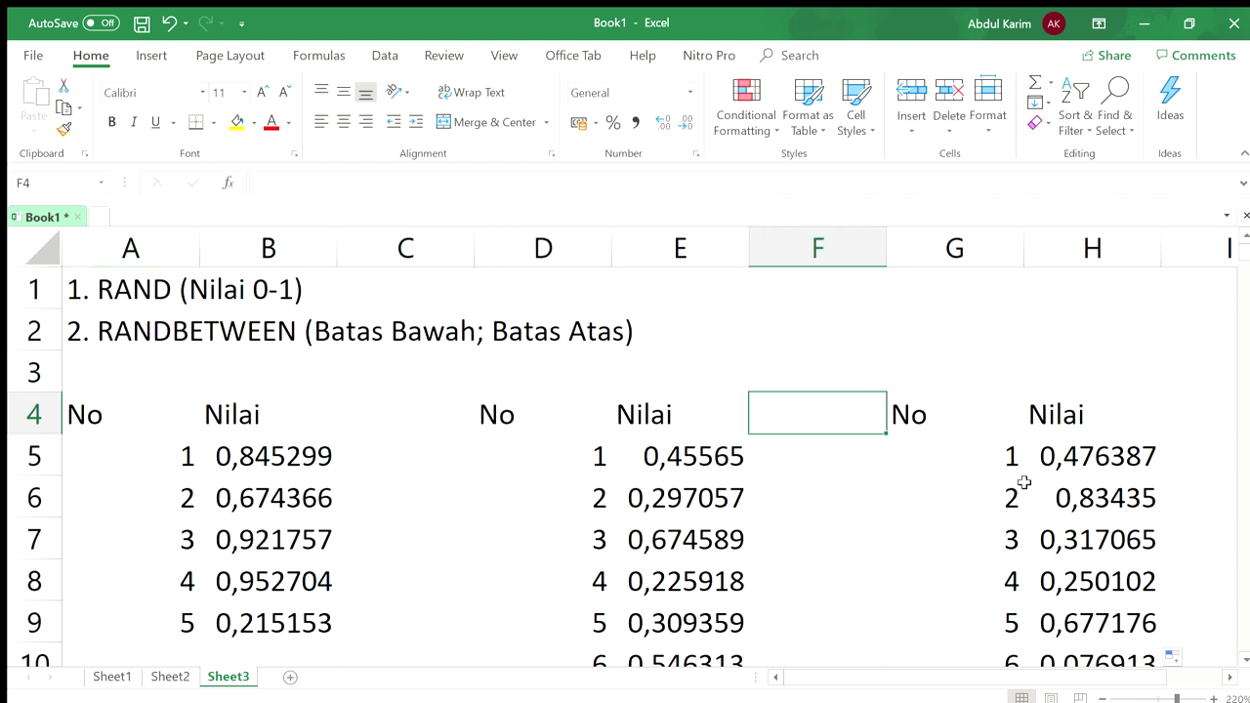
{"action": "key", "text": "Right"}
{"action": "key", "text": "Right"}
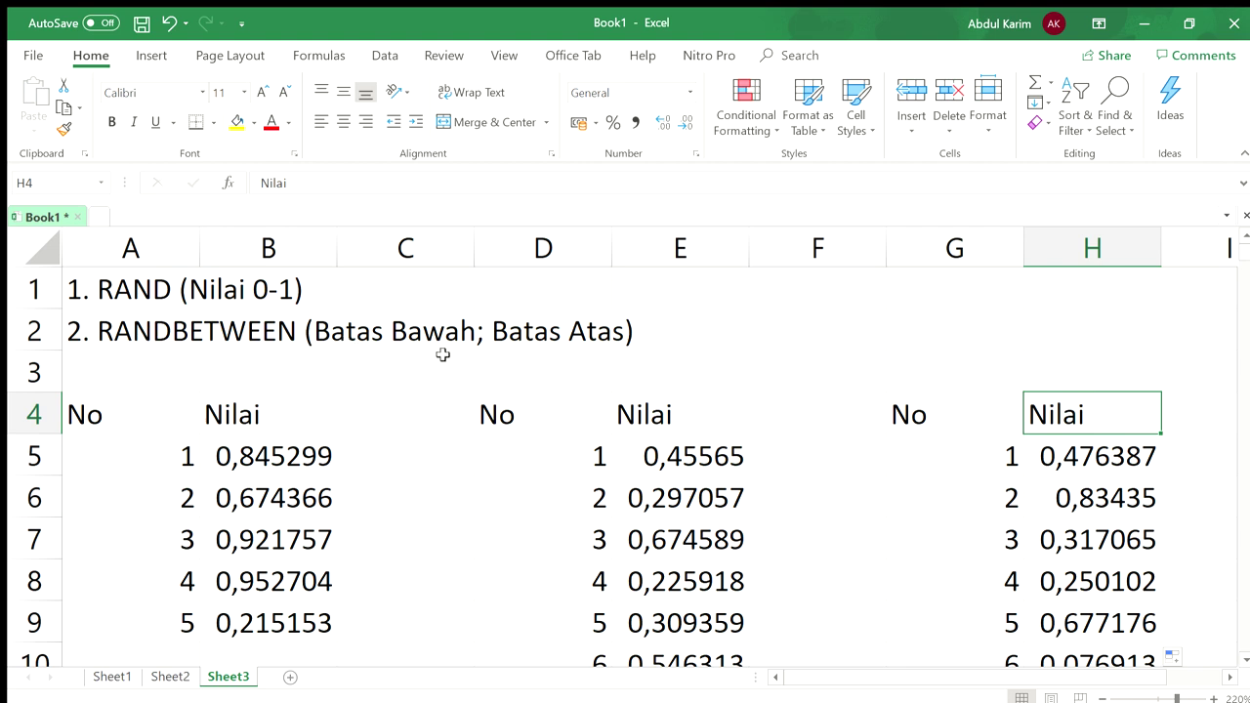
{"action": "left_click", "coordinate": [134, 417]}
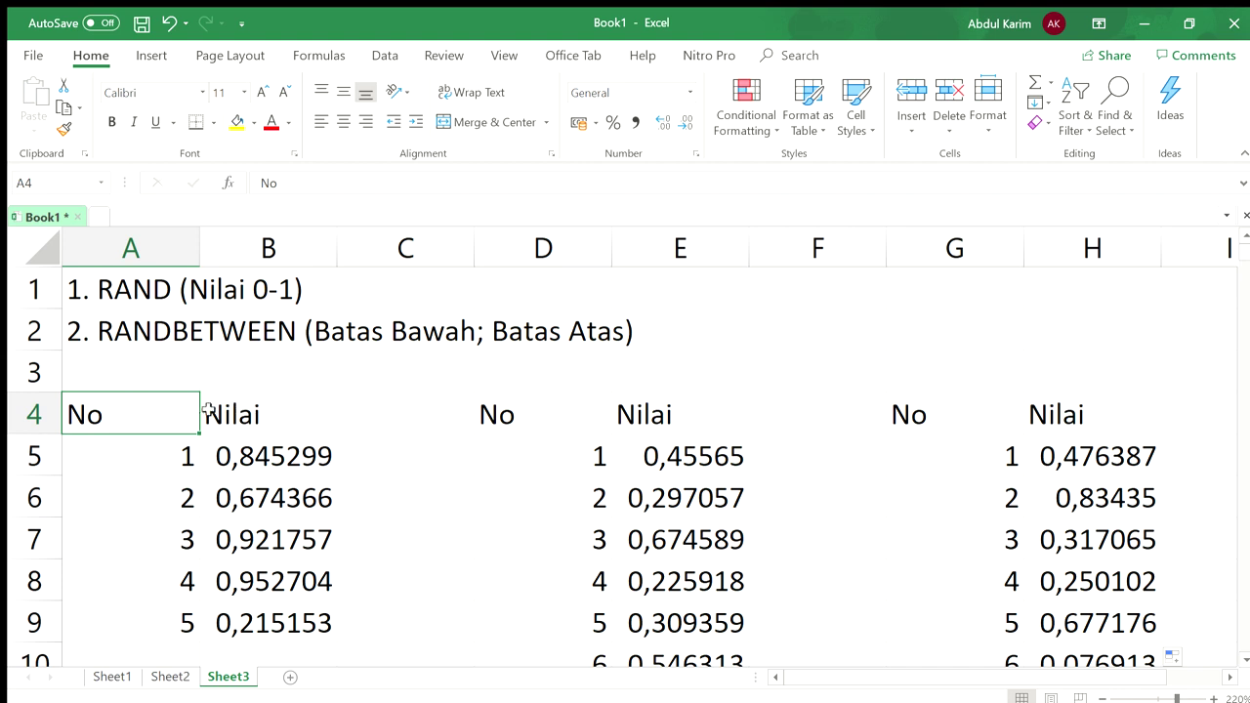
{"action": "left_click", "coordinate": [246, 440]}
{"action": "key", "text": "ctrl+shift+Down"}
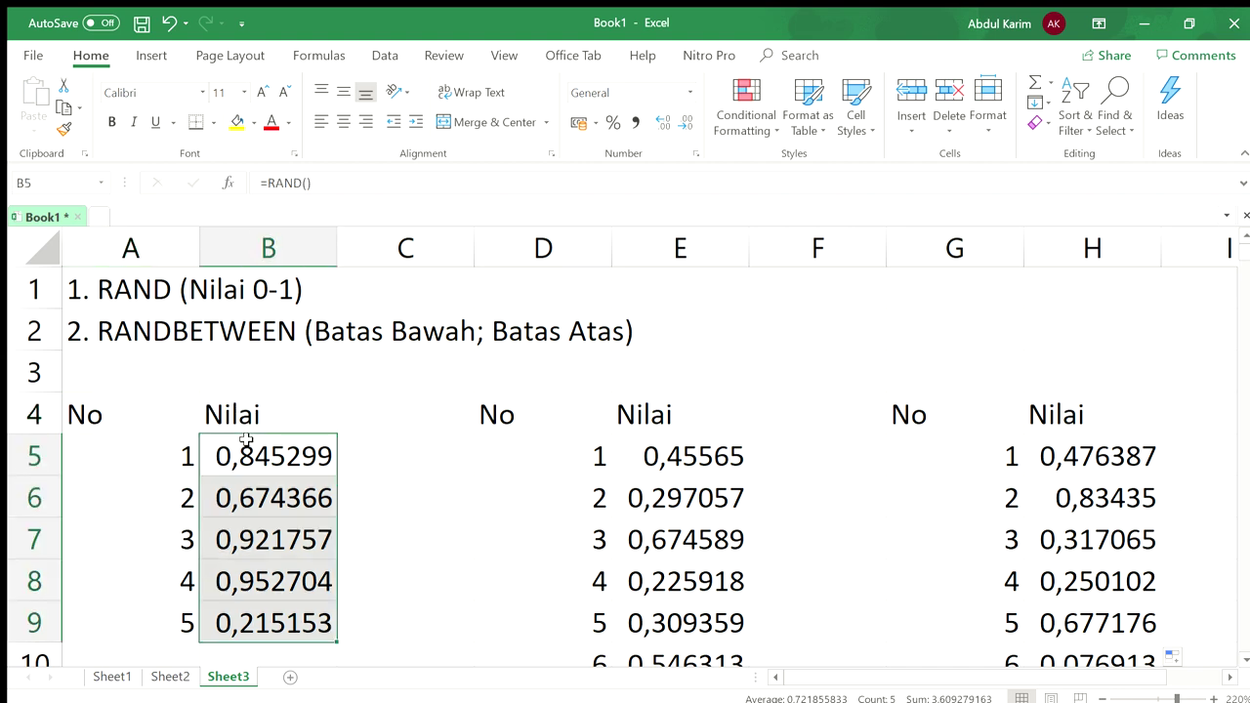
Step: Delete the RAND values in B5:B9, E5:E54 and H5:H10004
{"action": "key", "text": "Delete"}
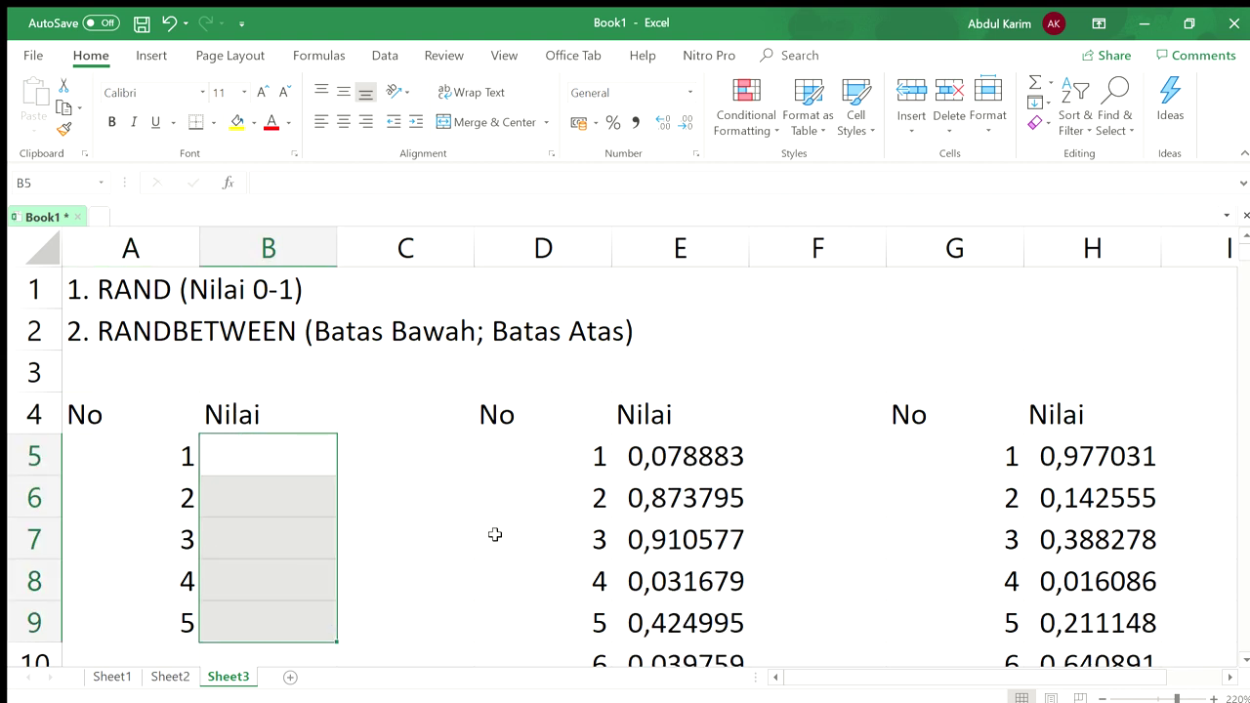
{"action": "left_click", "coordinate": [690, 445]}
{"action": "key", "text": "ctrl+shift+Down"}
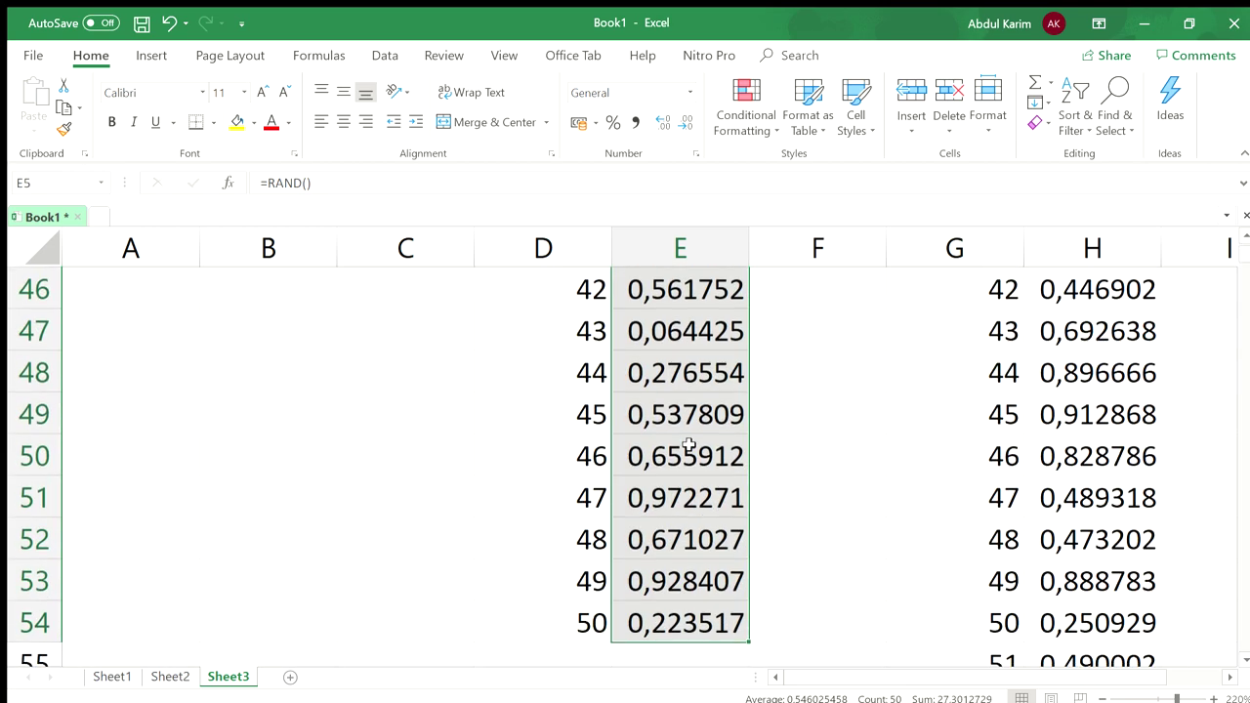
{"action": "key", "text": "Delete"}
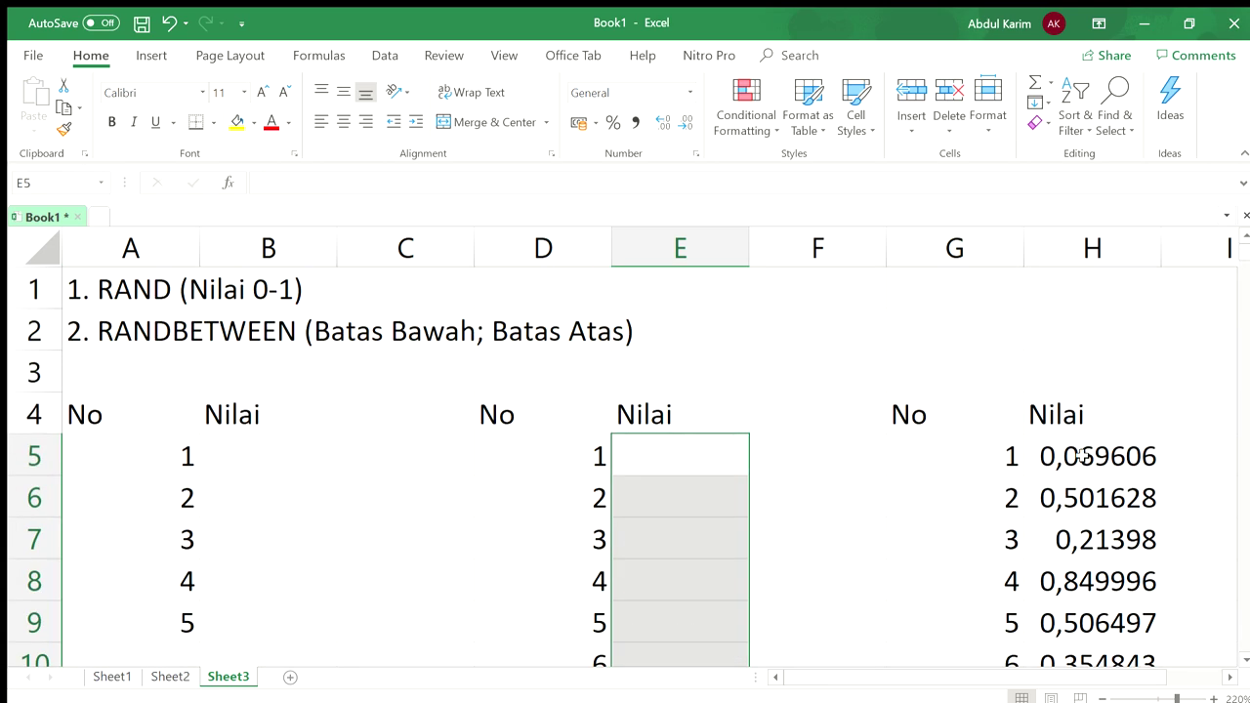
{"action": "left_click", "coordinate": [1084, 454]}
{"action": "key", "text": "ctrl+shift+Down"}
{"action": "key", "text": "ctrl+BackSpace"}
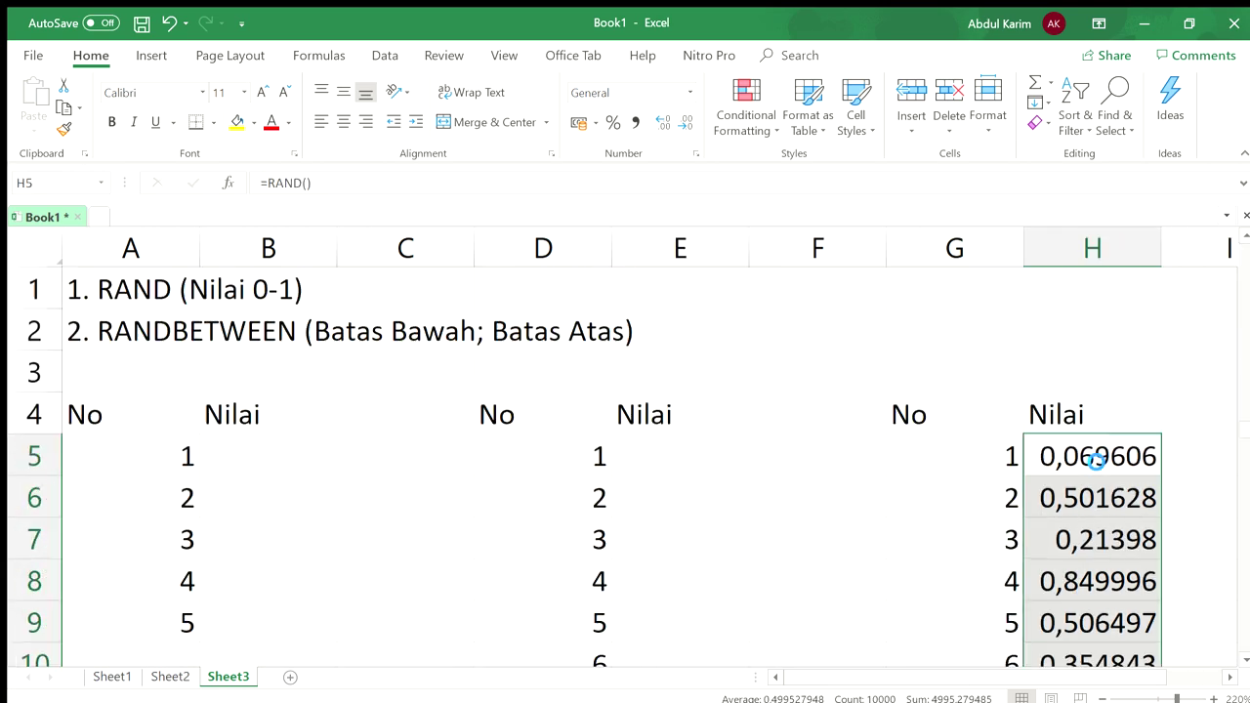
{"action": "key", "text": "Delete"}
{"action": "left_click", "coordinate": [242, 445]}
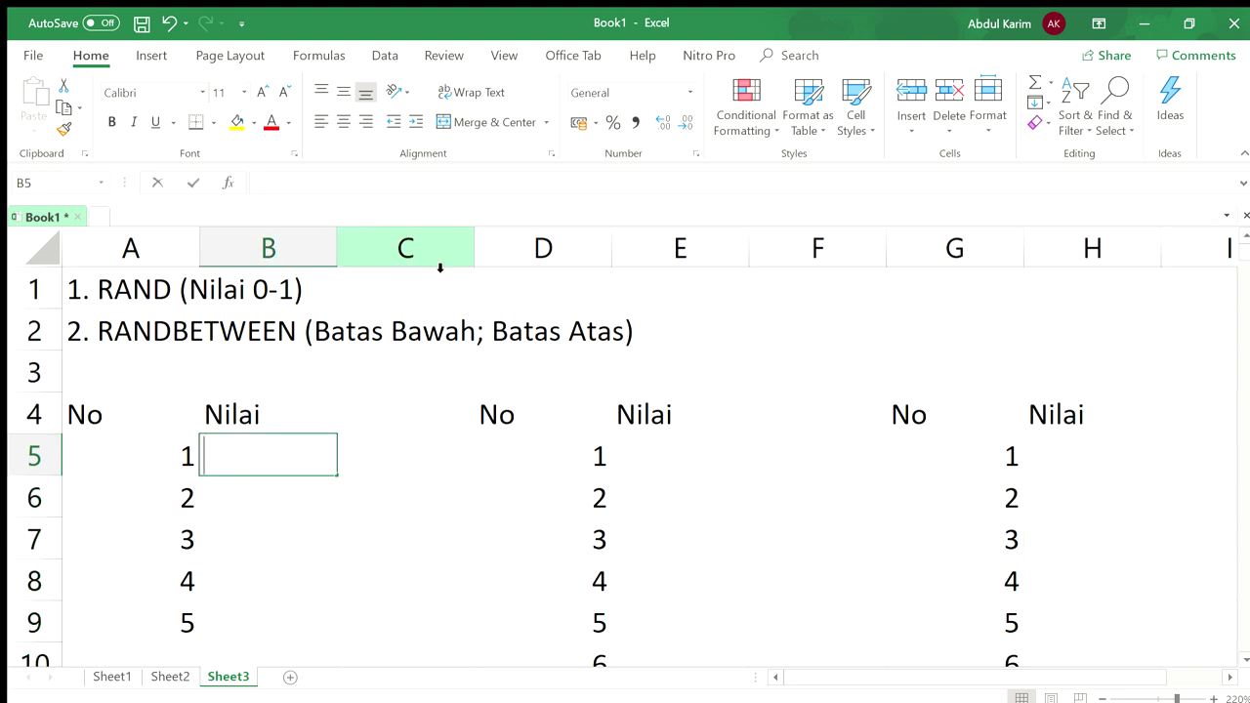
Step: Enter =RANDBETWEEN(10;30) in B5
{"action": "type", "text": "=ram"}
{"action": "key", "text": "BackSpace"}
{"action": "type", "text": "d"}
{"action": "key", "text": "BackSpace"}
{"action": "type", "text": "nd"}
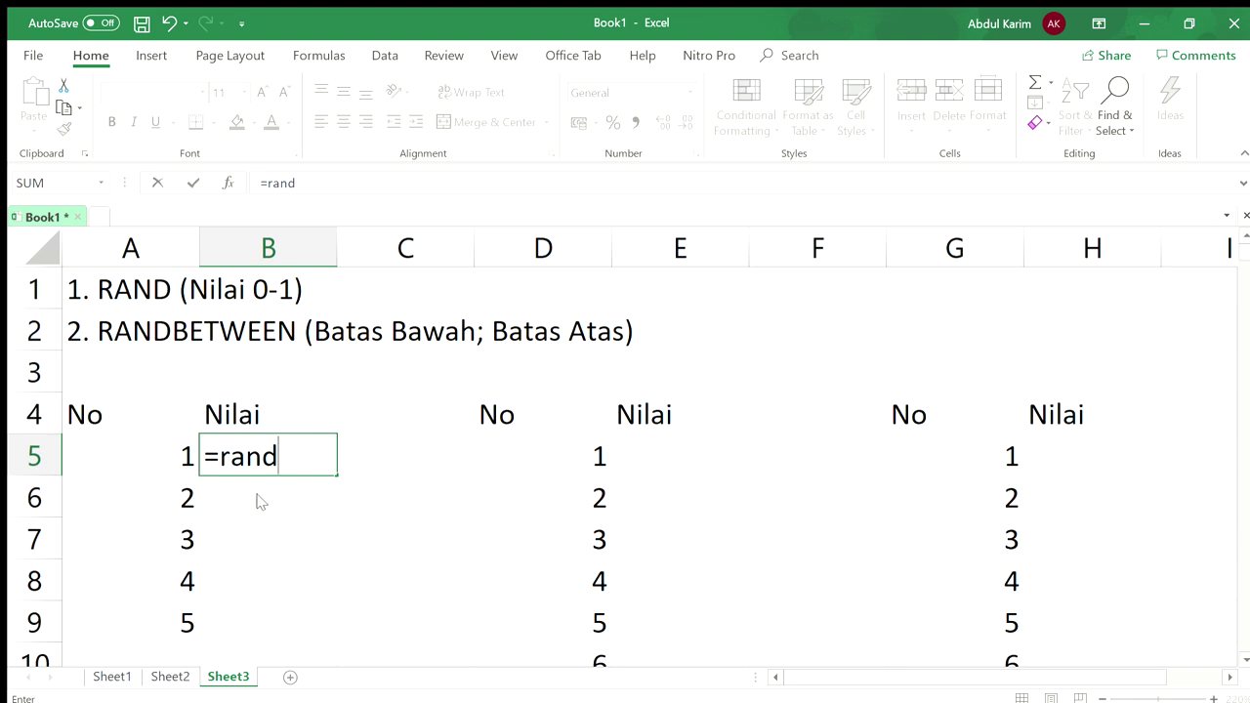
{"action": "type", "text": "b"}
{"action": "key", "text": "Tab"}
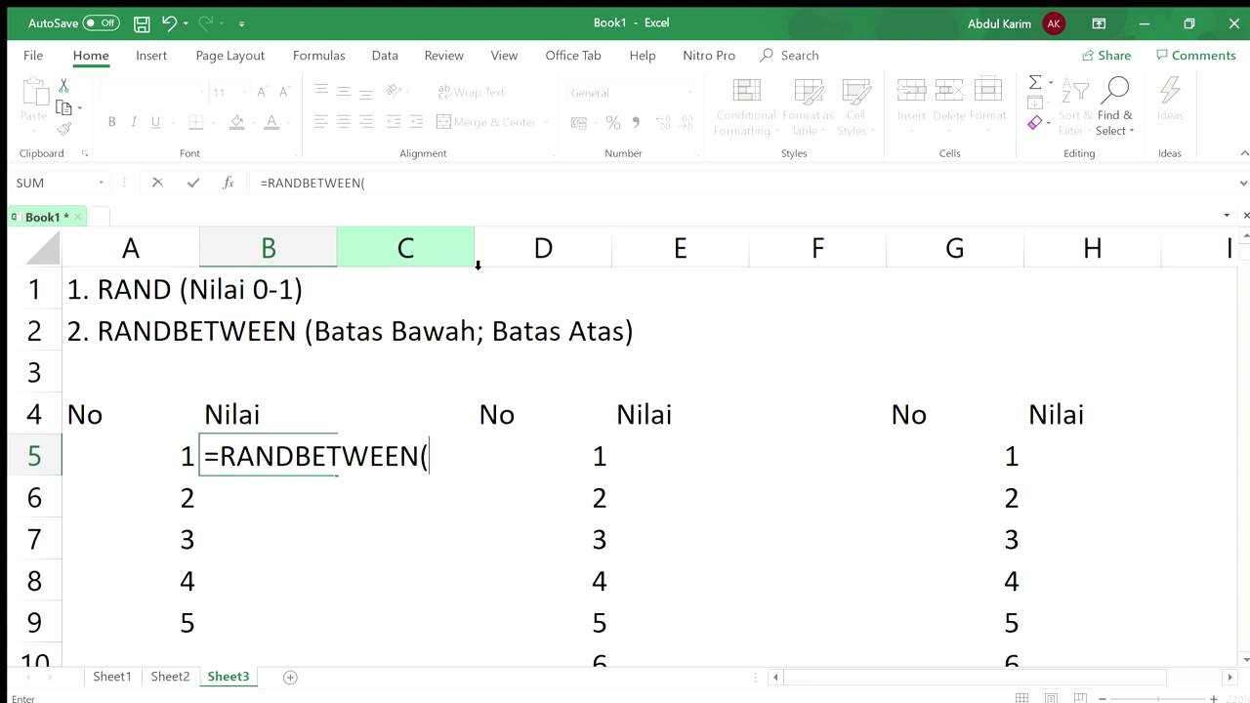
{"action": "type", "text": "10"}
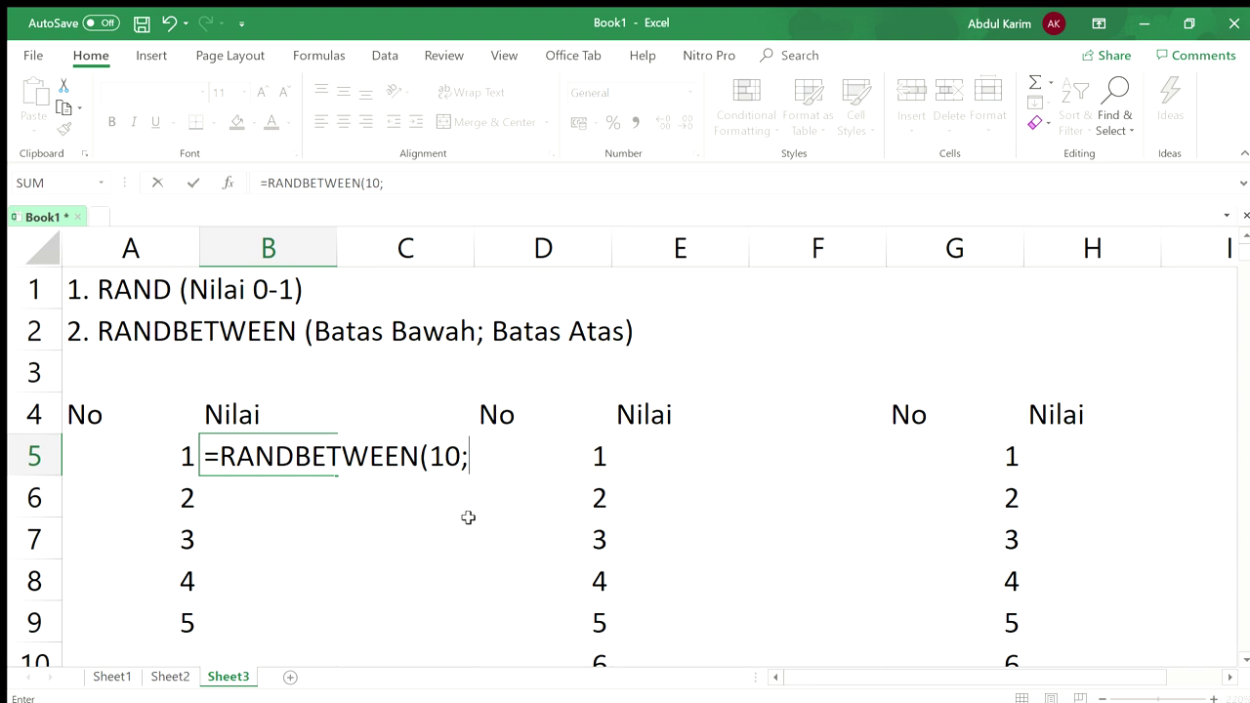
{"action": "type", "text": "30)"}
{"action": "key", "text": "Return"}
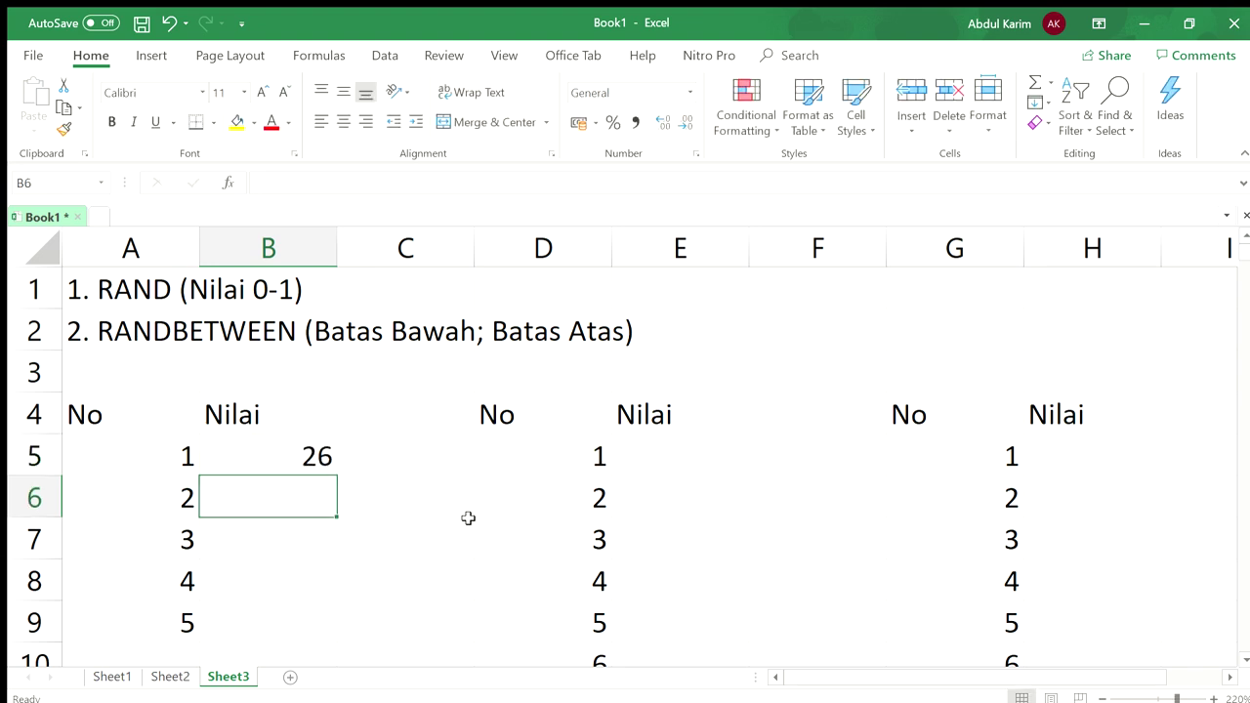
Step: Copy the B5 formula down through B9
{"action": "left_click", "coordinate": [279, 449]}
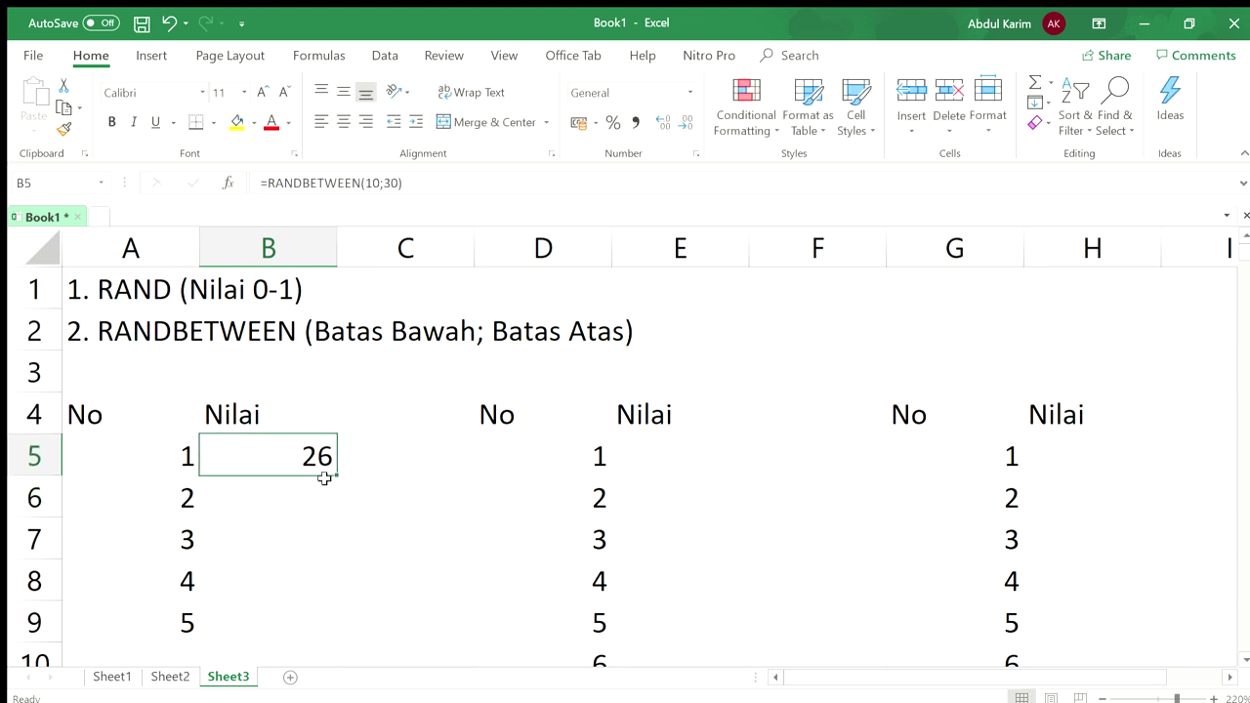
{"action": "left_click_drag", "start_coordinate": [336, 476], "coordinate": [337, 635]}
{"action": "scroll", "coordinate": [281, 497], "scroll_direction": "down", "scroll_amount": 1}
{"action": "scroll", "coordinate": [281, 497], "scroll_direction": "up", "scroll_amount": 1}
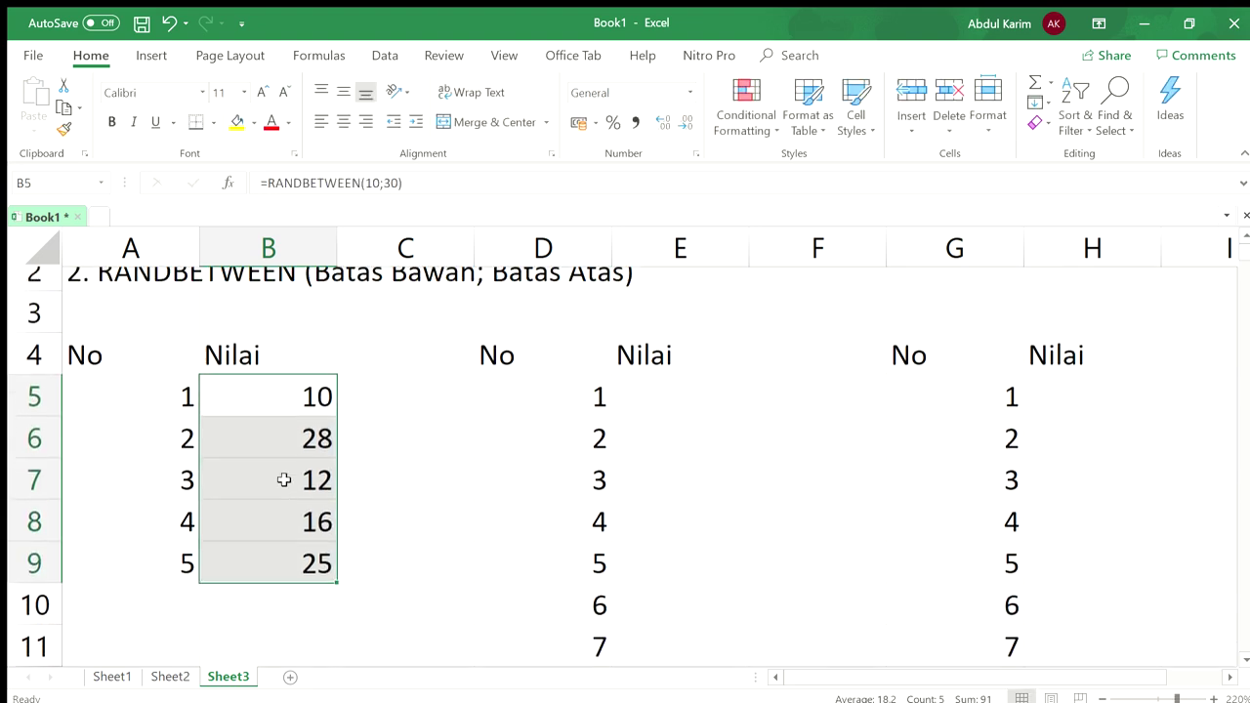
{"action": "left_click", "coordinate": [288, 498]}
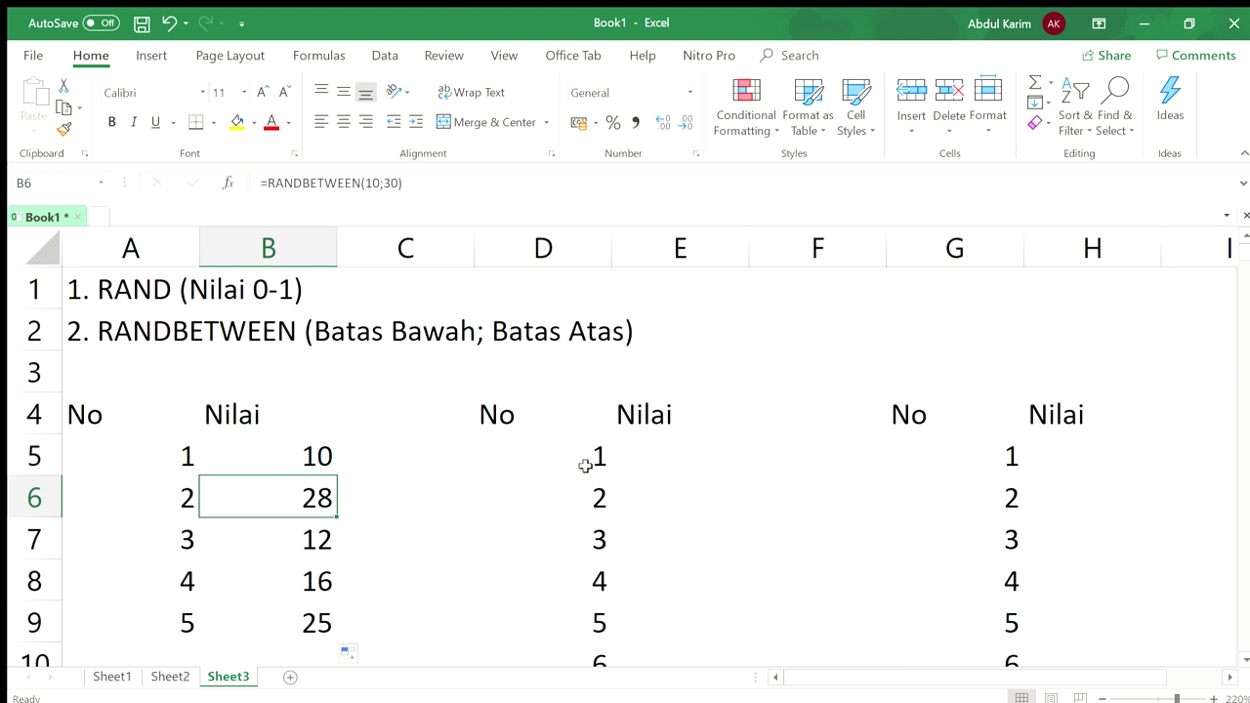
{"action": "left_click", "coordinate": [653, 458]}
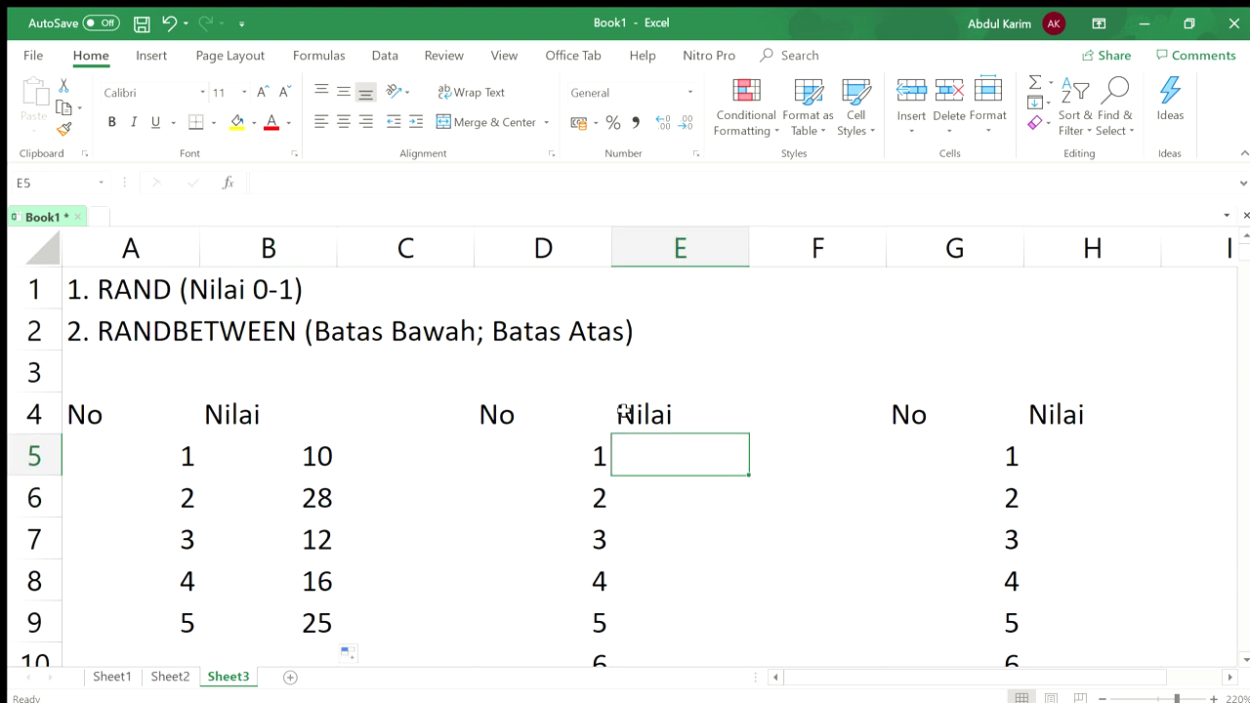
Step: Enter =RANDBETWEEN(35;100) in E5, correcting the lower bound from 10 to 35
{"action": "type", "text": "="}
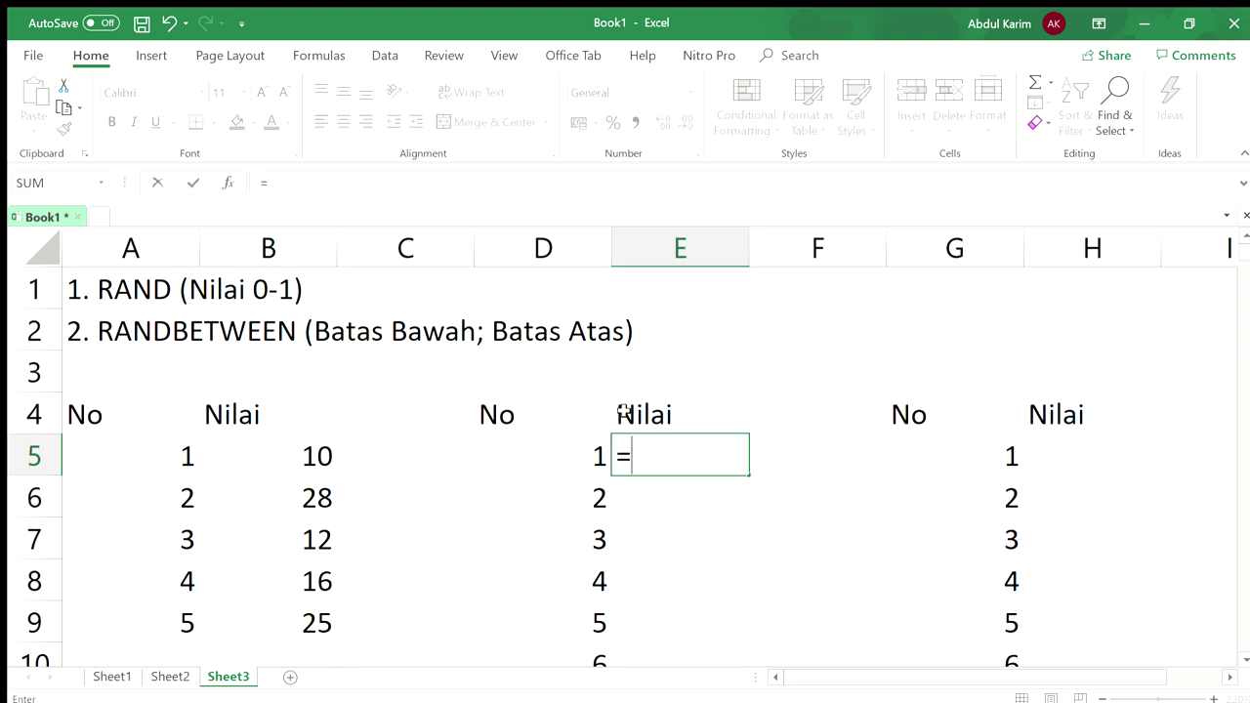
{"action": "type", "text": "ran"}
{"action": "double_click", "coordinate": [691, 496]}
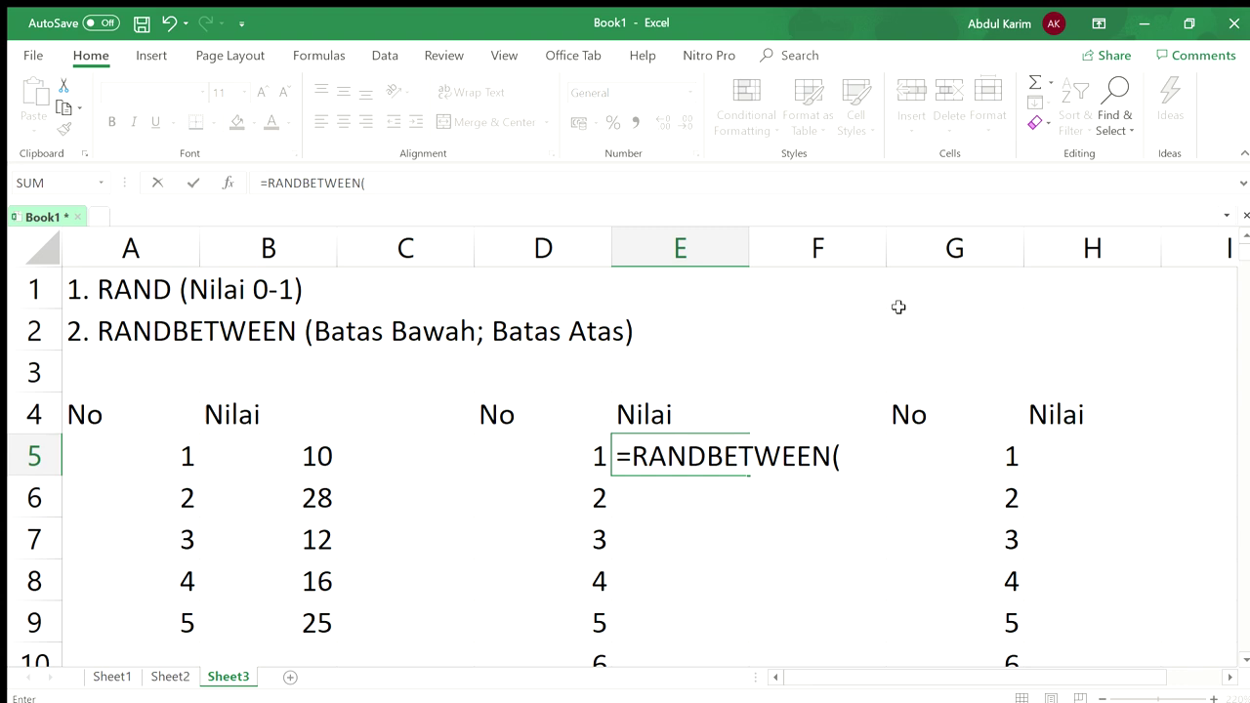
{"action": "type", "text": "10;"}
{"action": "type", "text": "100"}
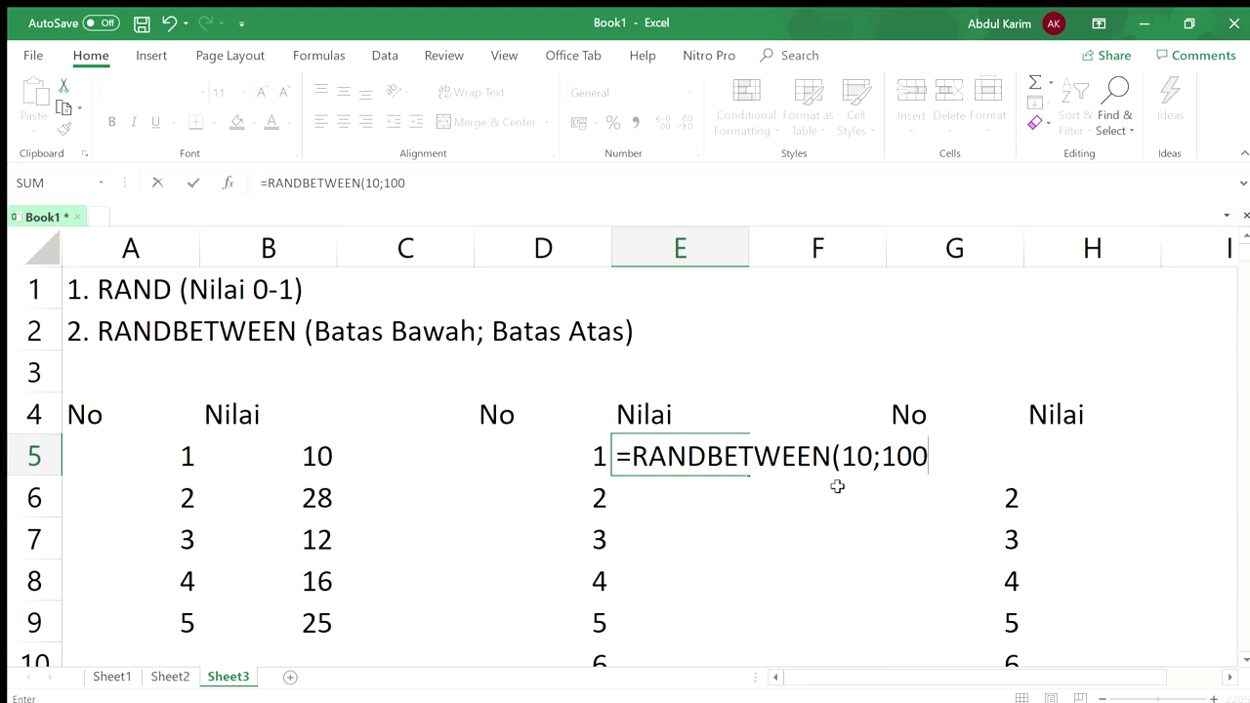
{"action": "left_click", "coordinate": [874, 456]}
{"action": "key", "text": "BackSpace"}
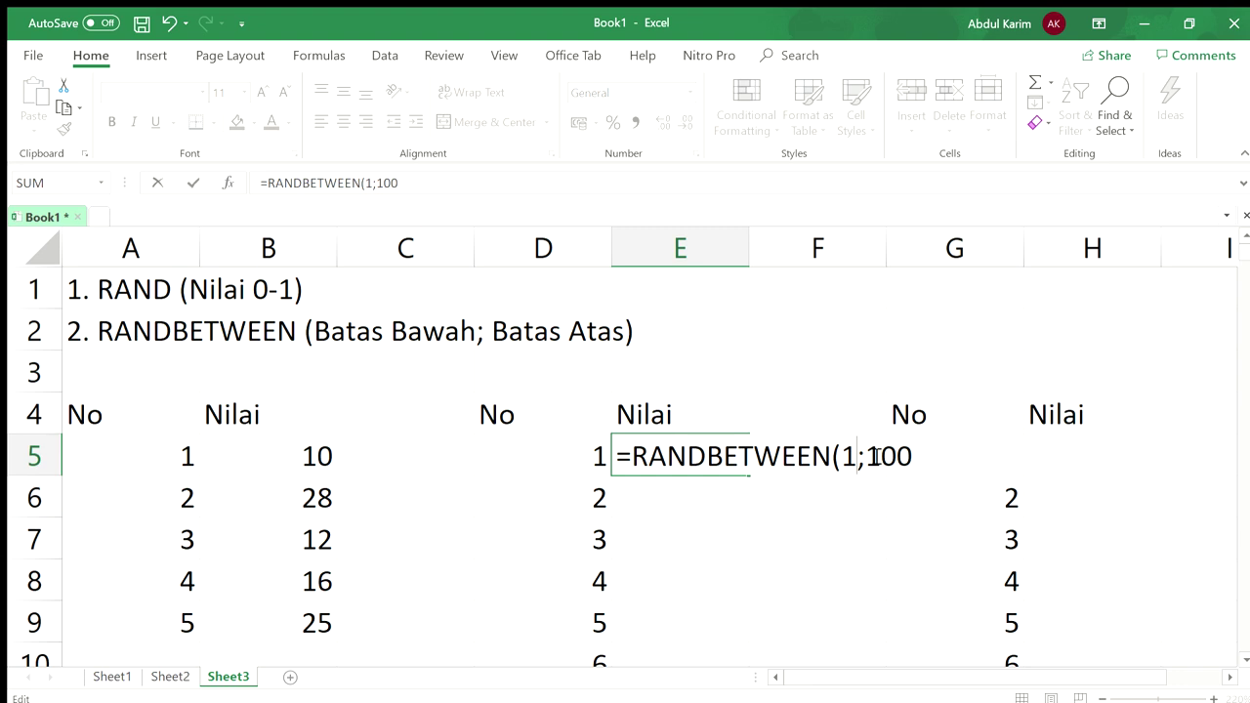
{"action": "key", "text": "BackSpace"}
{"action": "type", "text": "2"}
{"action": "key", "text": "BackSpace"}
{"action": "type", "text": "35"}
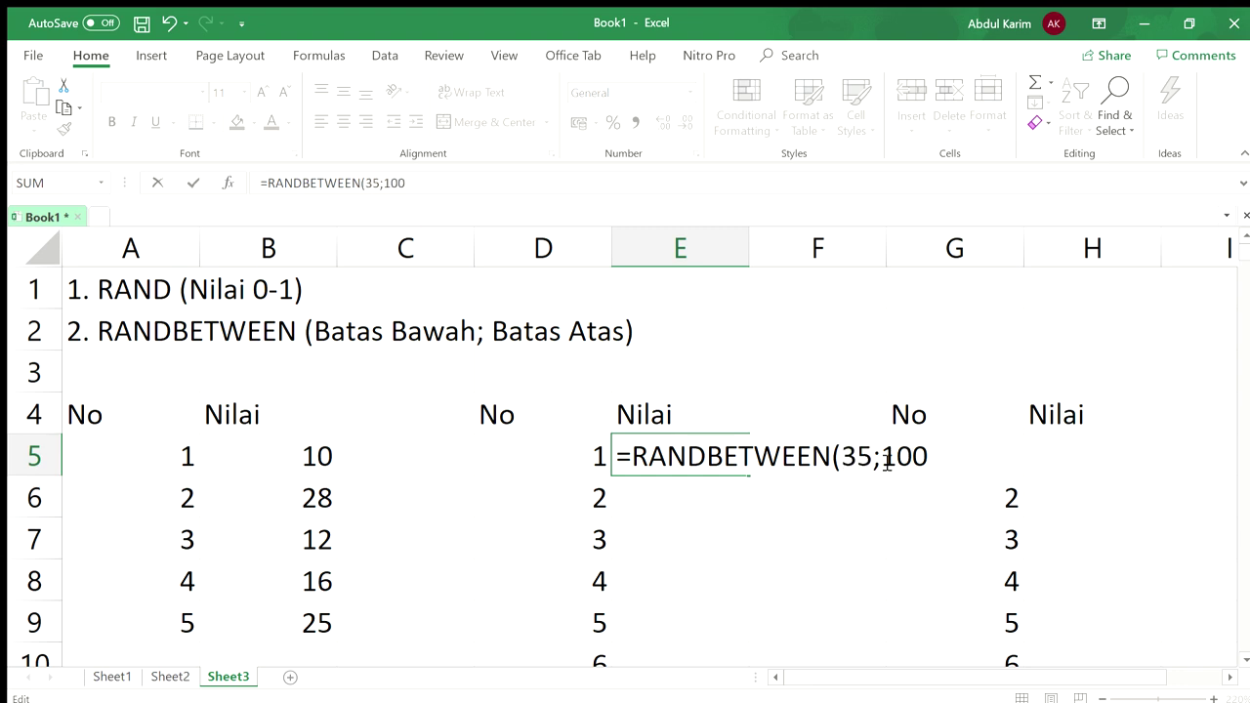
{"action": "left_click", "coordinate": [931, 456]}
{"action": "type", "text": ")"}
{"action": "key", "text": "Return"}
Step: Copy the E5 formula down to E54 and check the filled column
{"action": "left_click", "coordinate": [720, 452]}
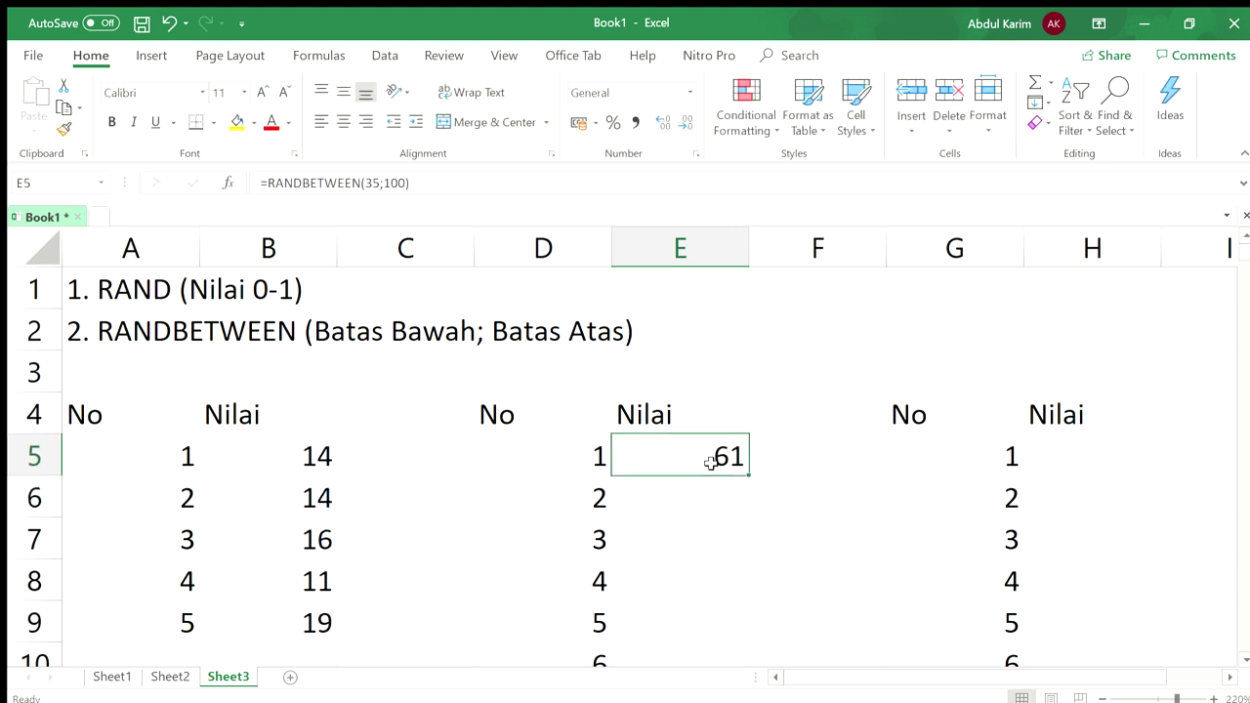
{"action": "double_click", "coordinate": [749, 474]}
{"action": "left_click", "coordinate": [720, 472]}
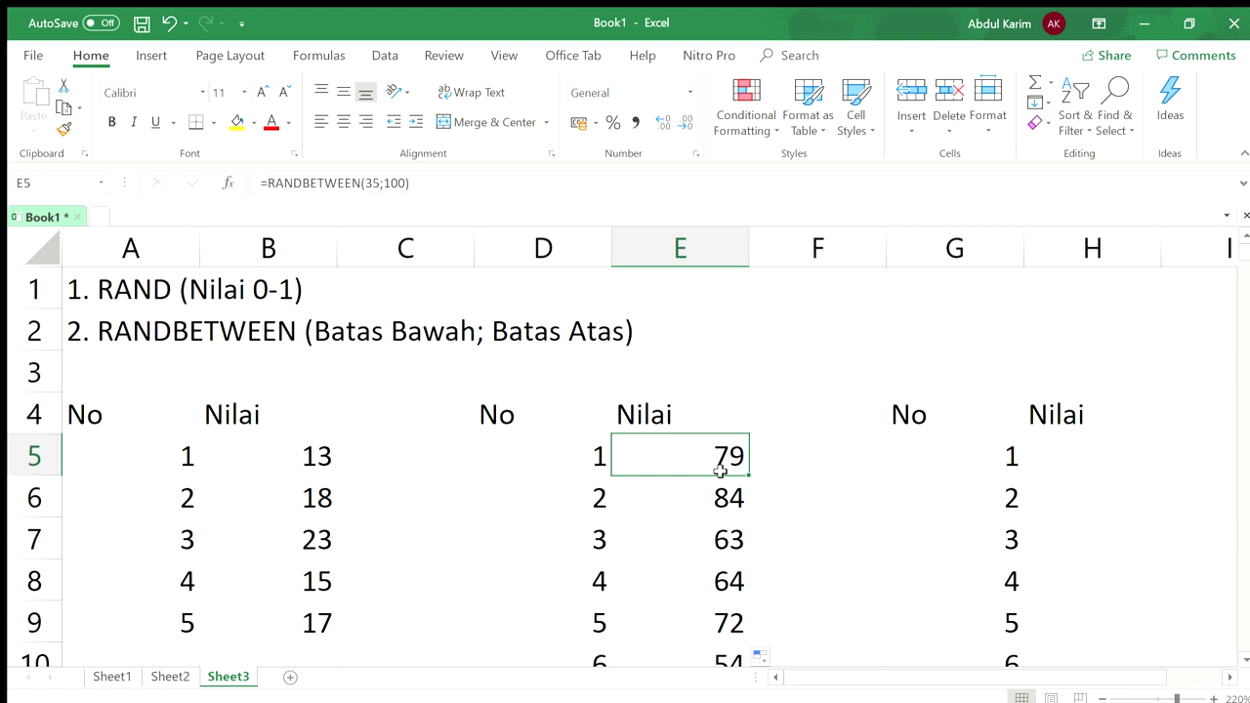
{"action": "key", "text": "ctrl+Down"}
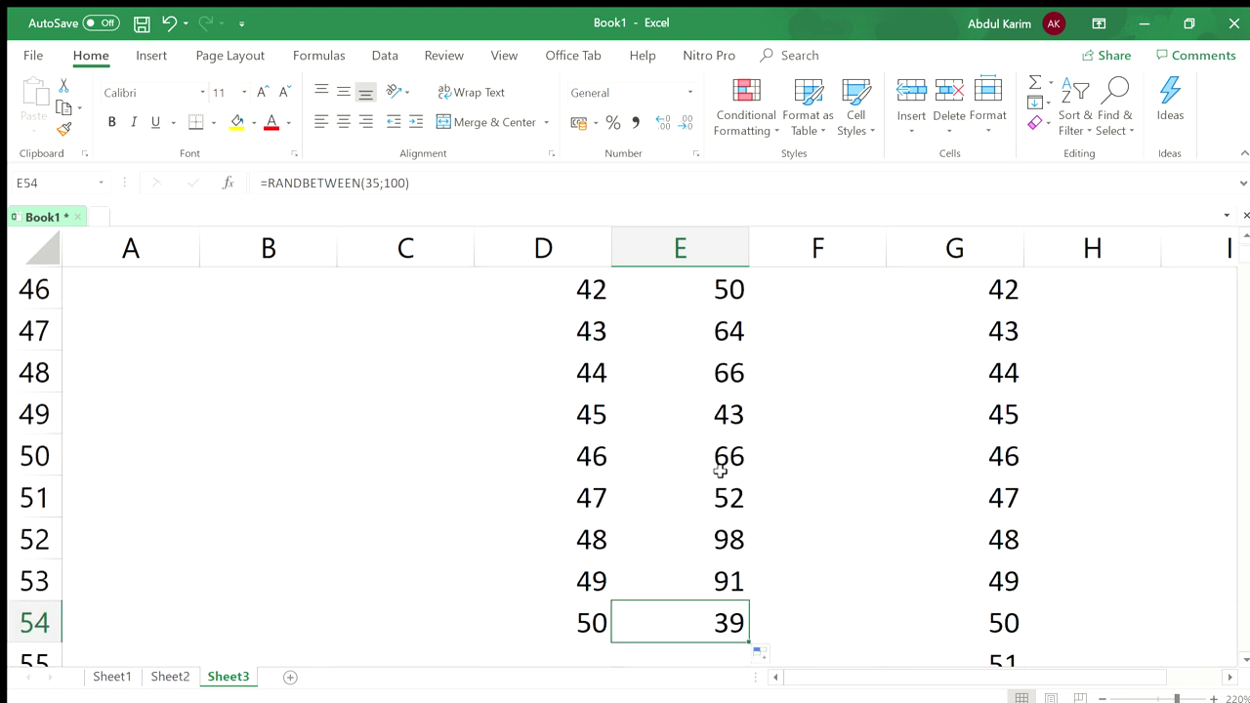
{"action": "key", "text": "ctrl+Up"}
{"action": "key", "text": "Up"}
{"action": "key", "text": "Right"}
{"action": "key", "text": "Right"}
{"action": "key", "text": "Right"}
{"action": "key", "text": "Down"}
{"action": "key", "text": "Down"}
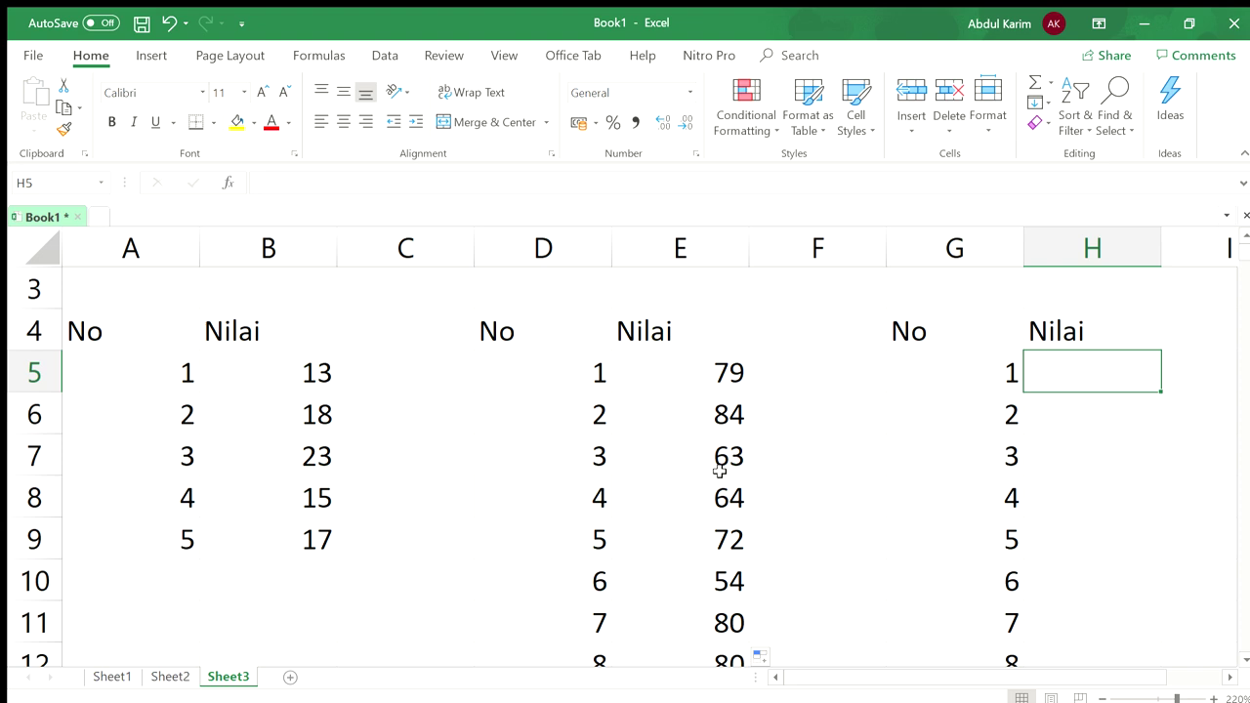
Step: Enter the formula =RANDBETWEEN(1000;10000) in cell H5
{"action": "type", "text": "=ran"}
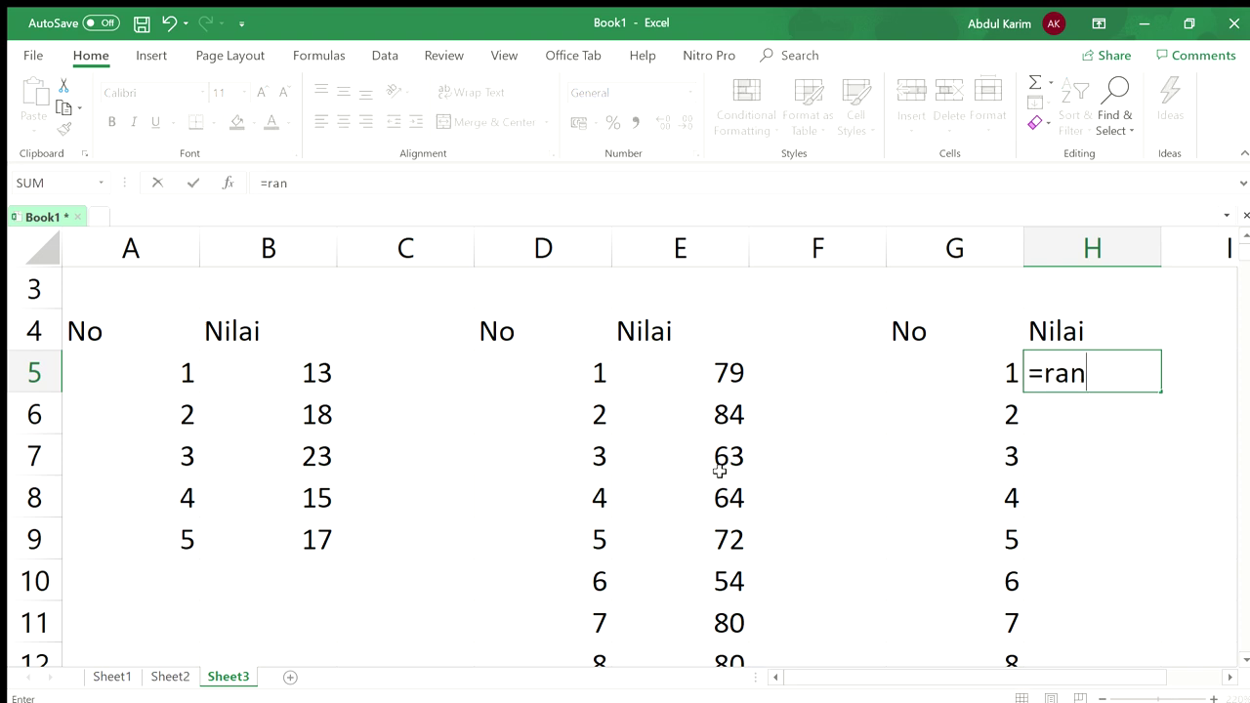
{"action": "double_click", "coordinate": [1099, 418]}
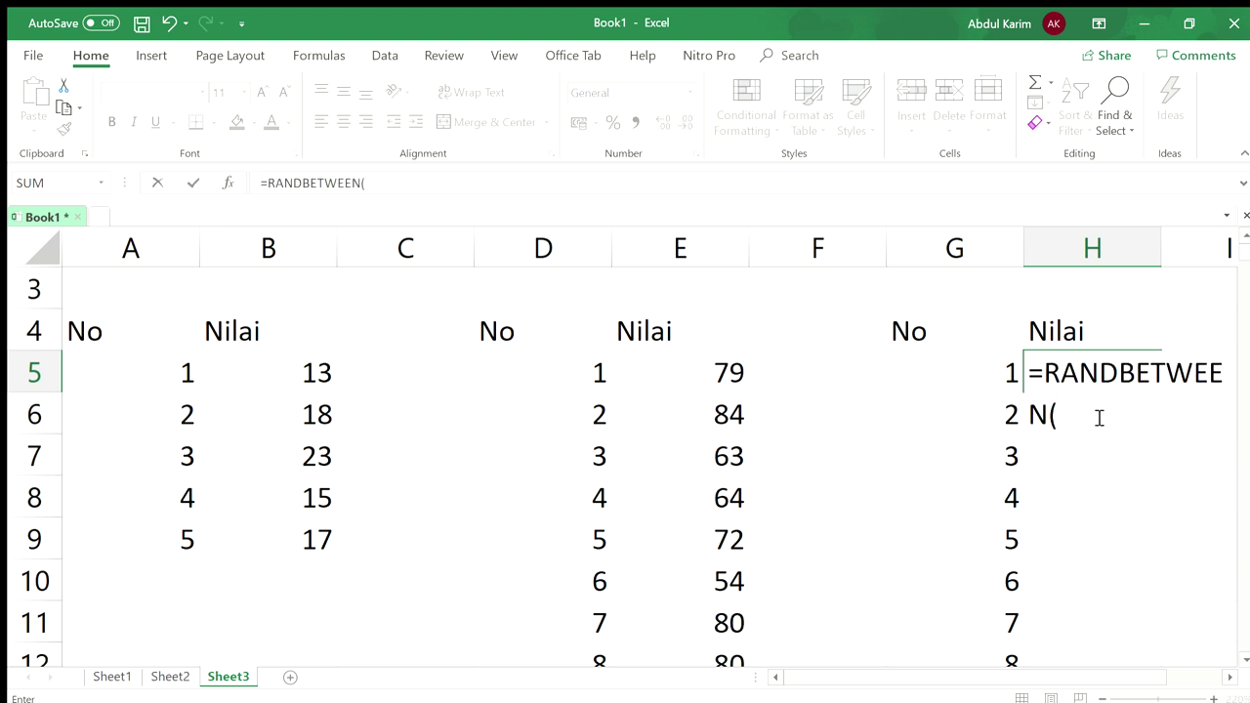
{"action": "left_click_drag", "start_coordinate": [1055, 676], "coordinate": [1147, 675]}
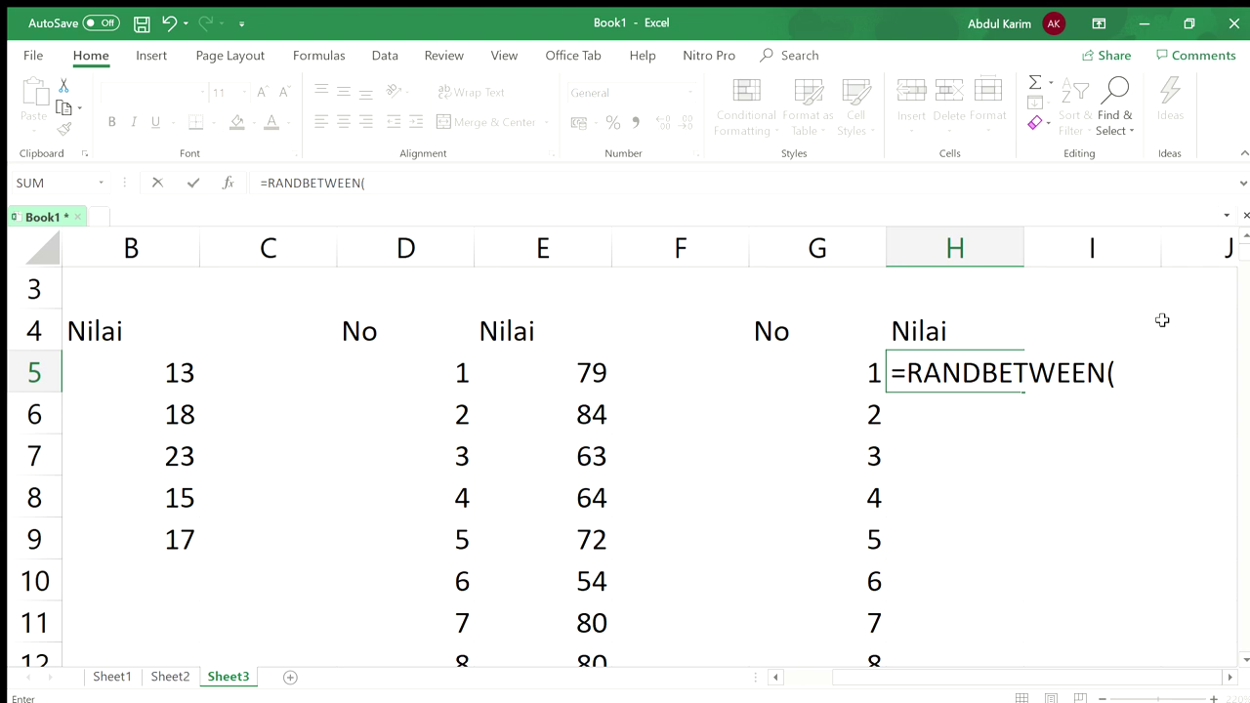
{"action": "type", "text": "100"}
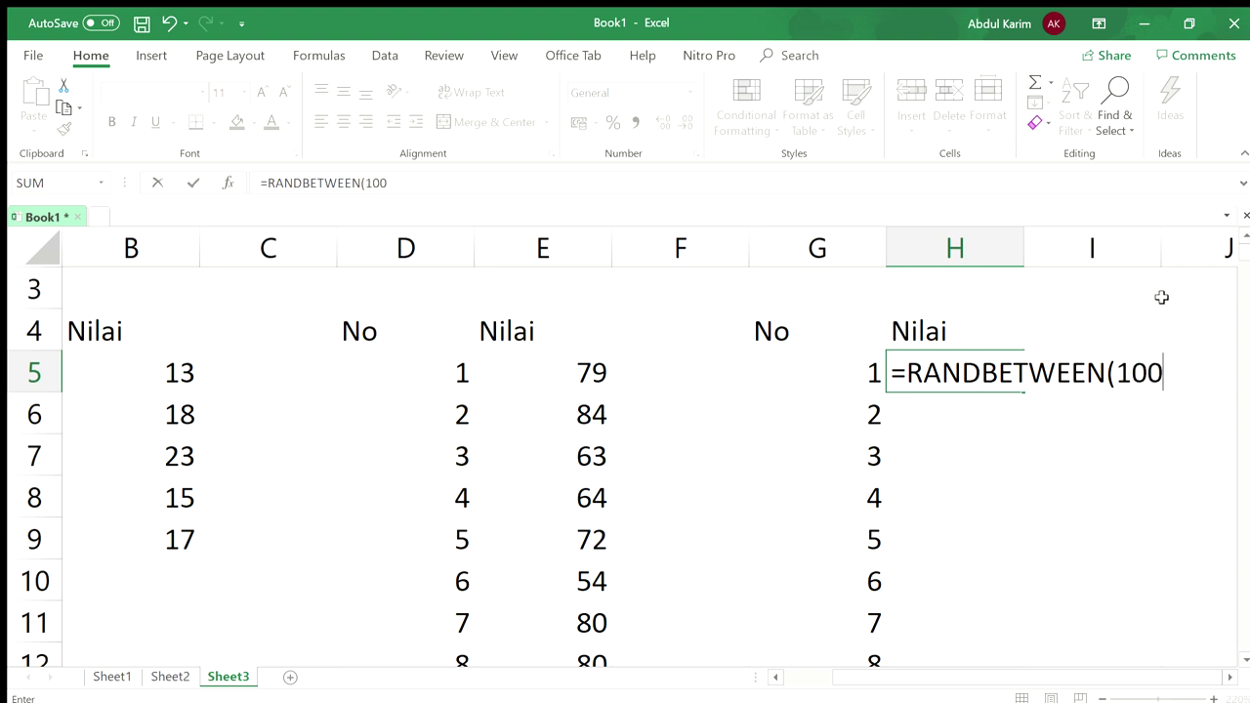
{"action": "type", "text": "0."}
{"action": "key", "text": "BackSpace"}
{"action": "type", "text": ";"}
{"action": "type", "text": "10"}
{"action": "type", "text": "000)"}
{"action": "key", "text": "Return"}
Step: Copy the H5 formula down column H to fill all 10000 rows
{"action": "left_click", "coordinate": [1004, 376]}
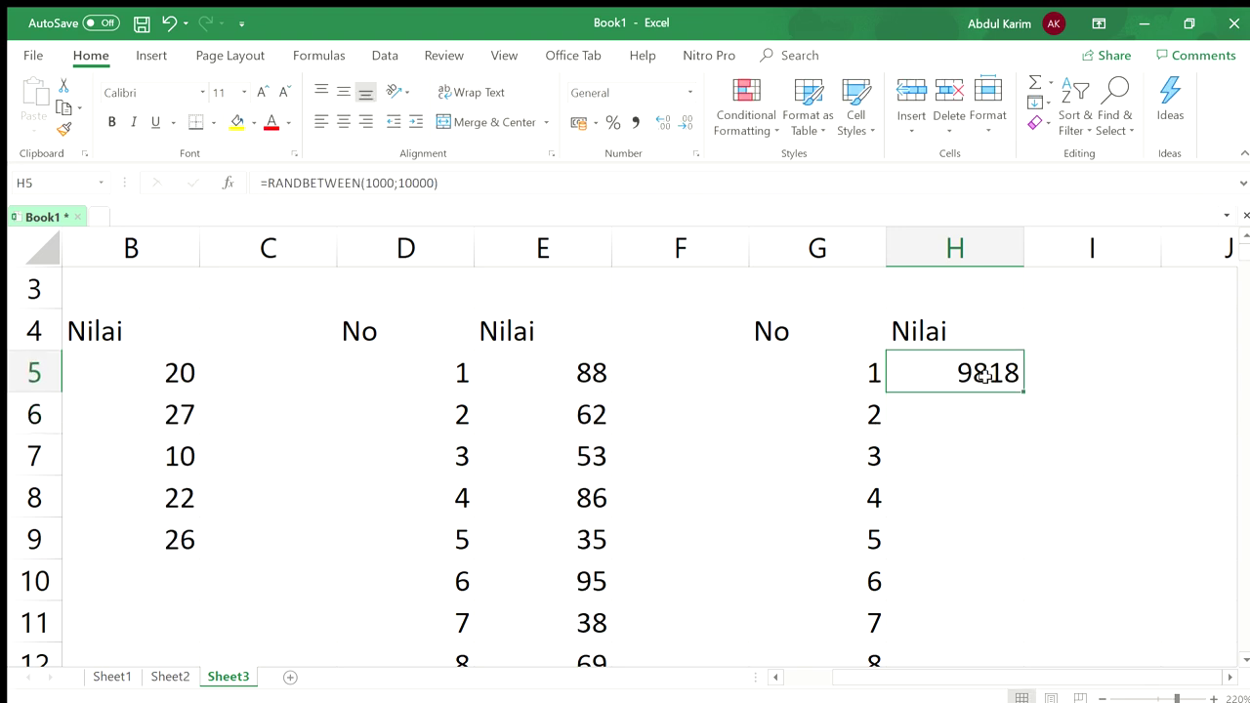
{"action": "double_click", "coordinate": [1019, 395]}
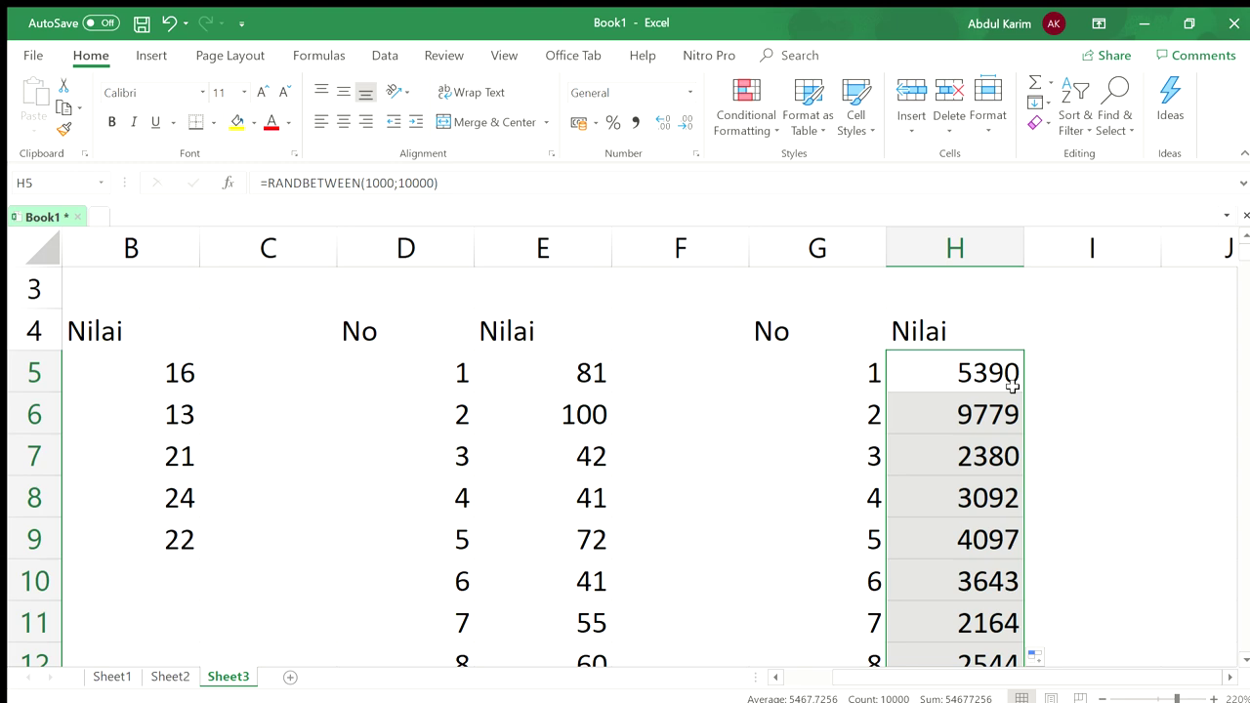
{"action": "left_click", "coordinate": [994, 374]}
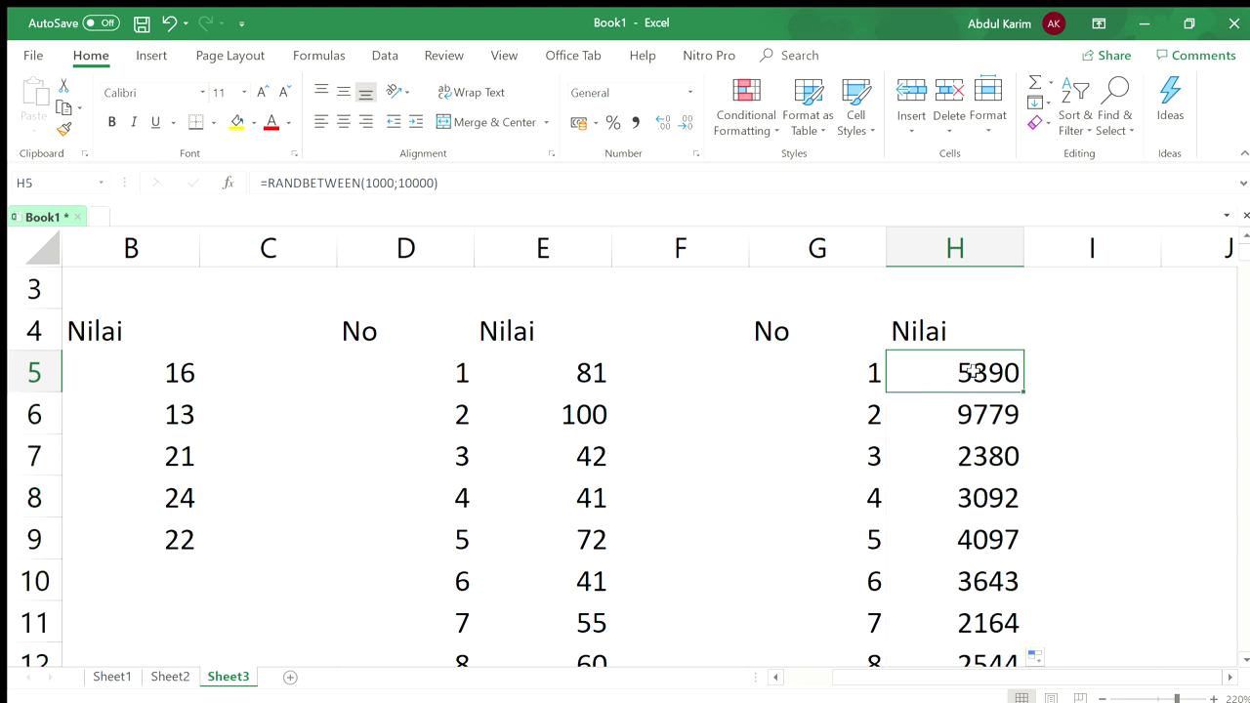
{"action": "scroll", "coordinate": [981, 386], "scroll_direction": "down", "scroll_amount": 4}
{"action": "scroll", "coordinate": [982, 398], "scroll_direction": "down", "scroll_amount": 4}
{"action": "scroll", "coordinate": [981, 399], "scroll_direction": "down", "scroll_amount": 4}
{"action": "scroll", "coordinate": [982, 399], "scroll_direction": "down", "scroll_amount": 4}
{"action": "scroll", "coordinate": [982, 398], "scroll_direction": "down", "scroll_amount": 10}
{"action": "scroll", "coordinate": [982, 398], "scroll_direction": "down", "scroll_amount": 7}
{"action": "scroll", "coordinate": [981, 398], "scroll_direction": "down", "scroll_amount": 4}
{"action": "scroll", "coordinate": [981, 398], "scroll_direction": "down", "scroll_amount": 5}
{"action": "scroll", "coordinate": [982, 398], "scroll_direction": "down", "scroll_amount": 13}
{"action": "scroll", "coordinate": [981, 400], "scroll_direction": "down", "scroll_amount": 8}
{"action": "left_click", "coordinate": [981, 453]}
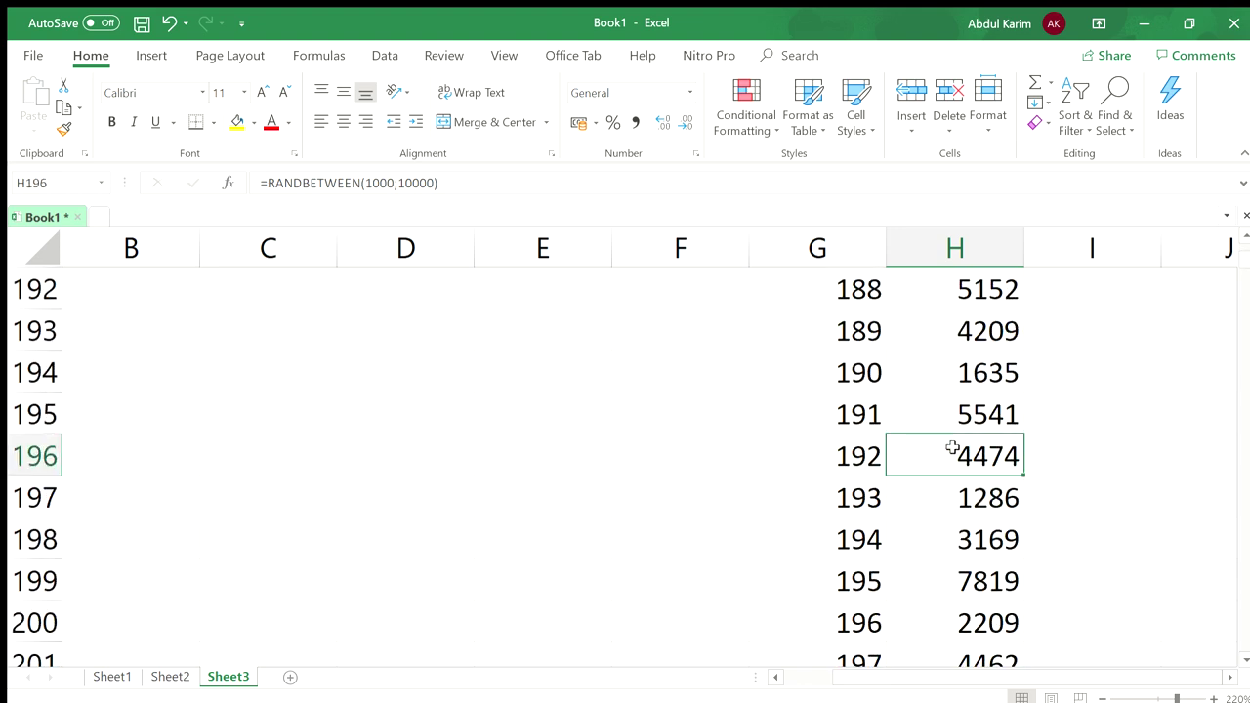
{"action": "key", "text": "ctrl+Down"}
{"action": "key", "text": "Left"}
{"action": "key", "text": "Right"}
{"action": "key", "text": "ctrl+Up"}
{"action": "key", "text": "Down"}
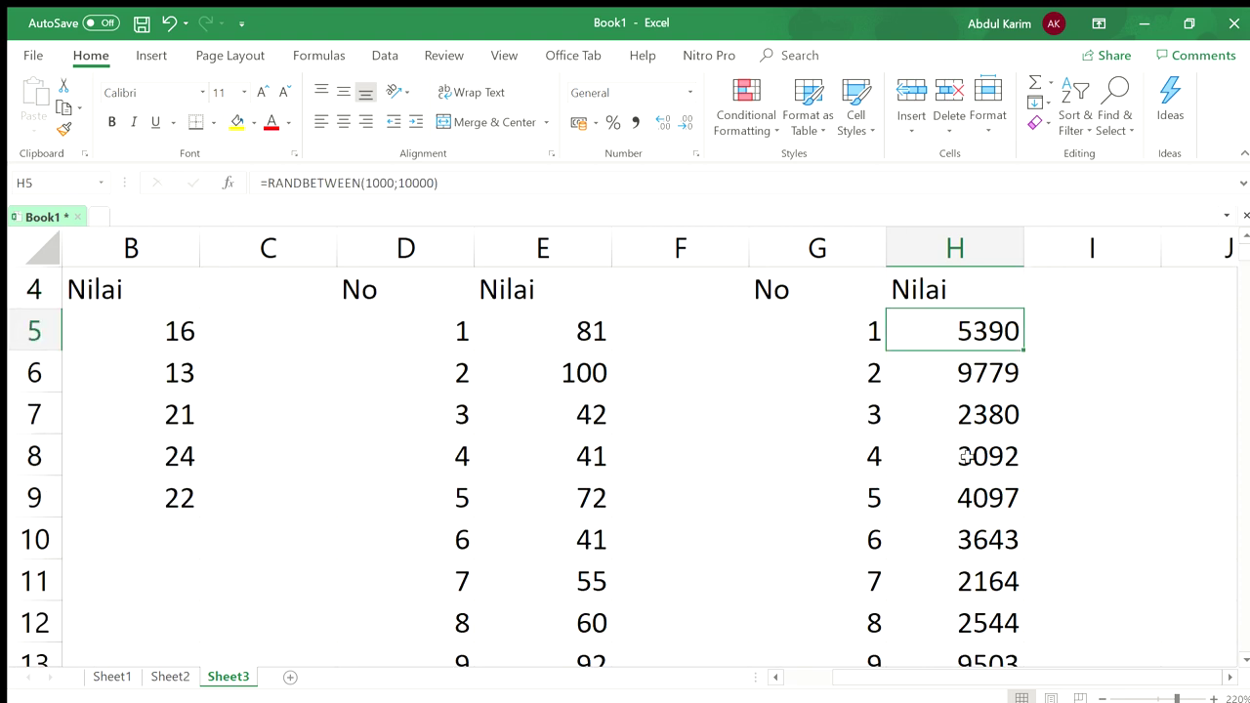
{"action": "key", "text": "Left"}
{"action": "key", "text": "Right"}
{"action": "key", "text": "Up"}
{"action": "key", "text": "Up"}
{"action": "key", "text": "Up"}
{"action": "key", "text": "Up"}
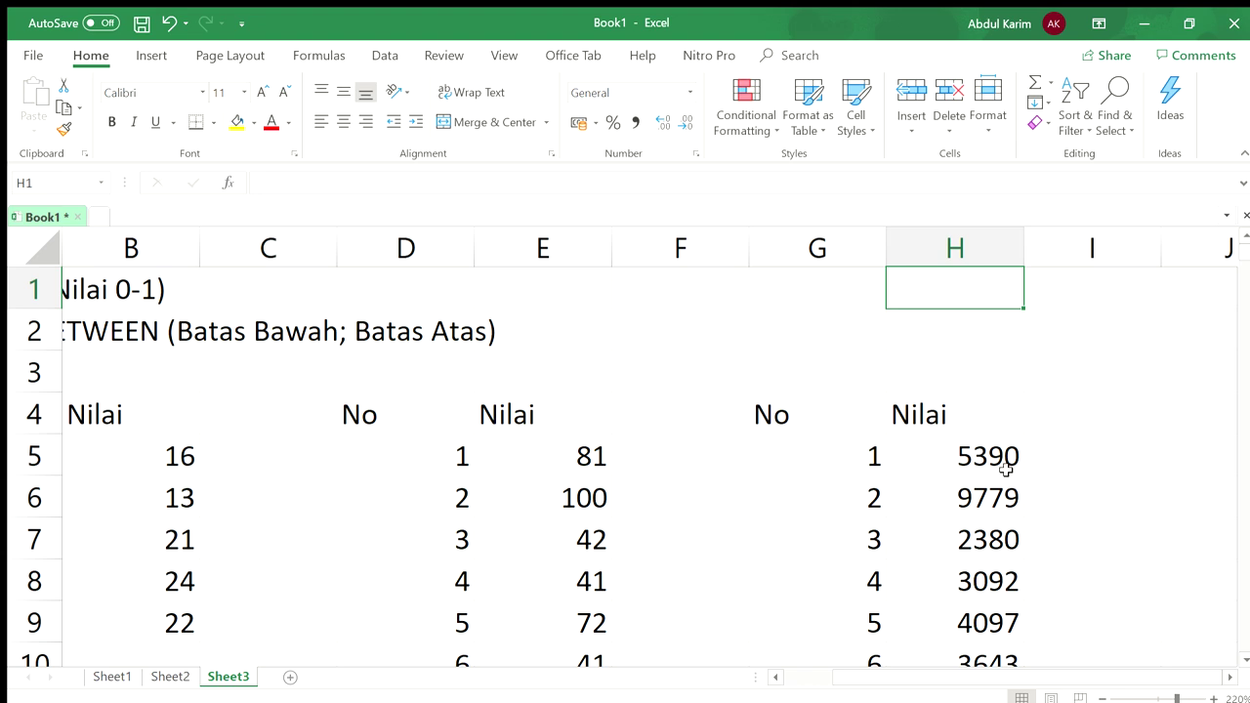
{"action": "key", "text": "ctrl+Home"}
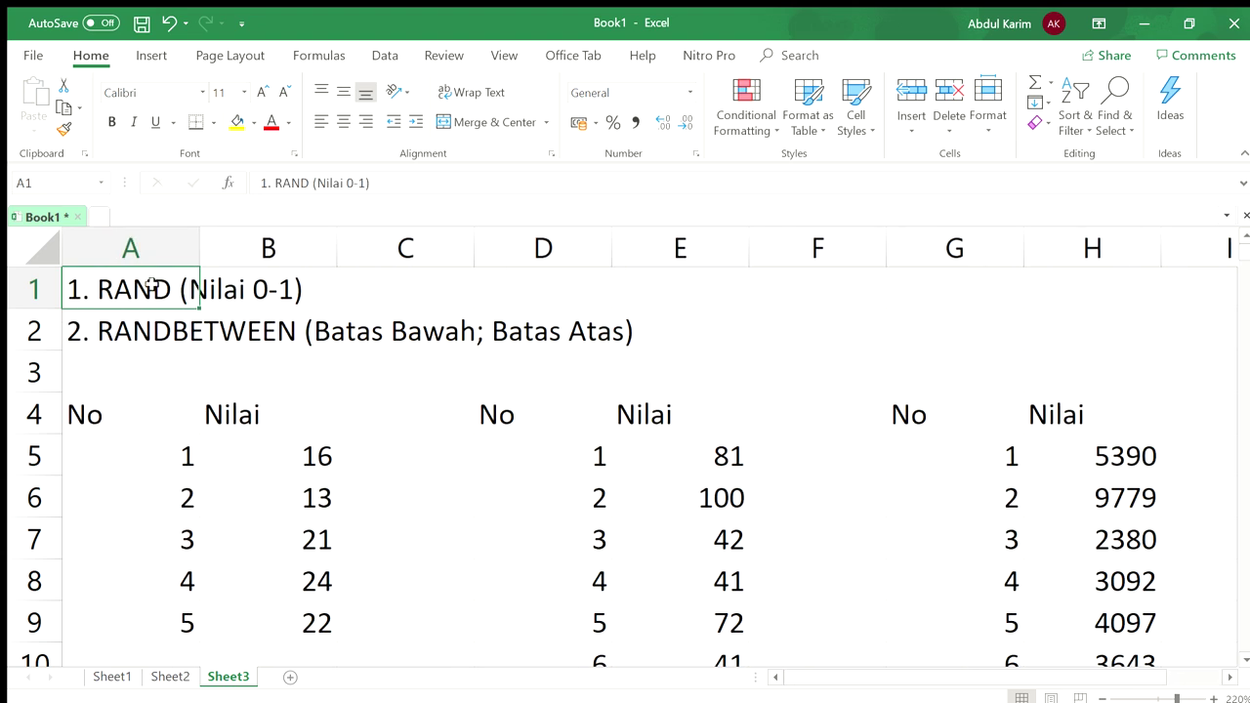
{"action": "left_click_drag", "start_coordinate": [139, 287], "coordinate": [142, 320]}
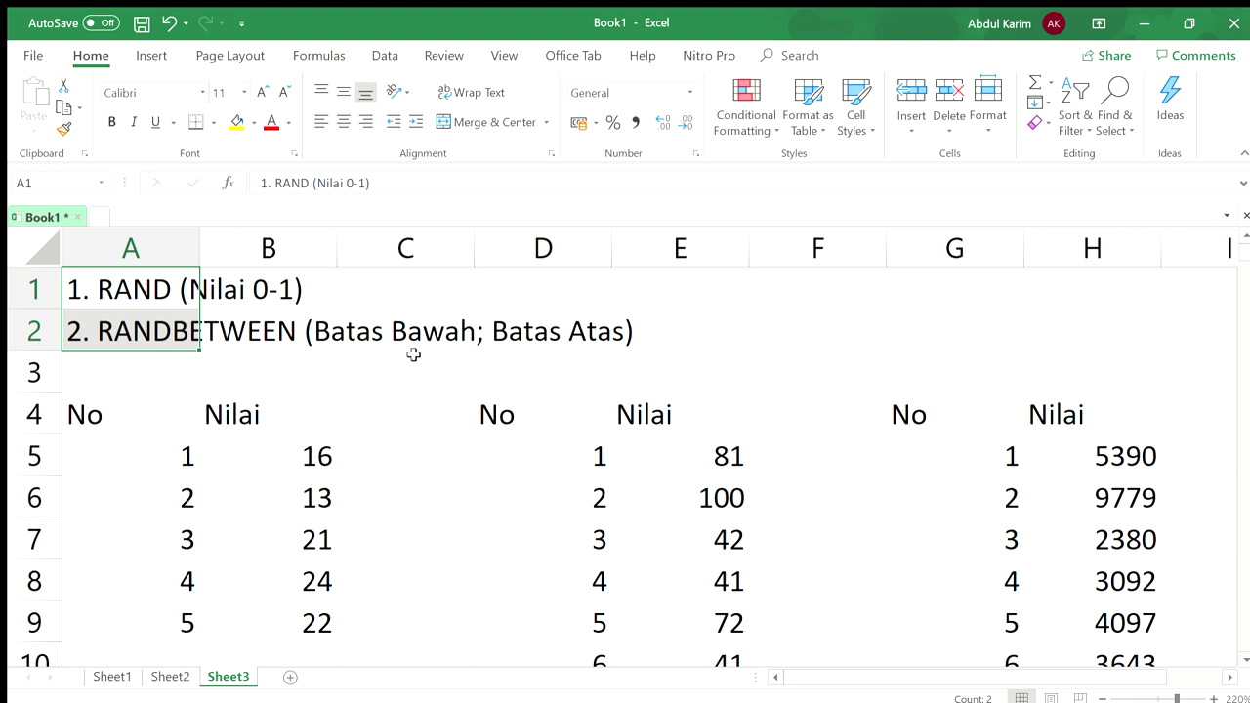
{"action": "left_click", "coordinate": [693, 399]}
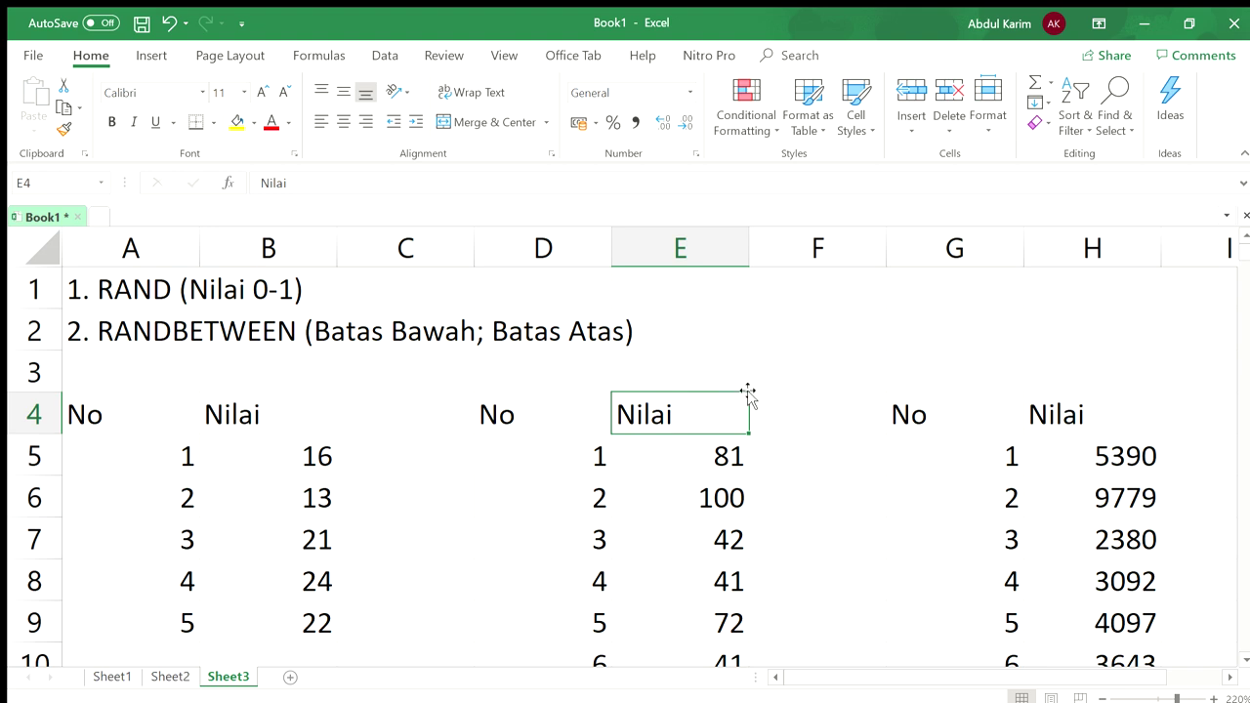
{"action": "left_click", "coordinate": [143, 405]}
{"action": "left_click", "coordinate": [231, 424]}
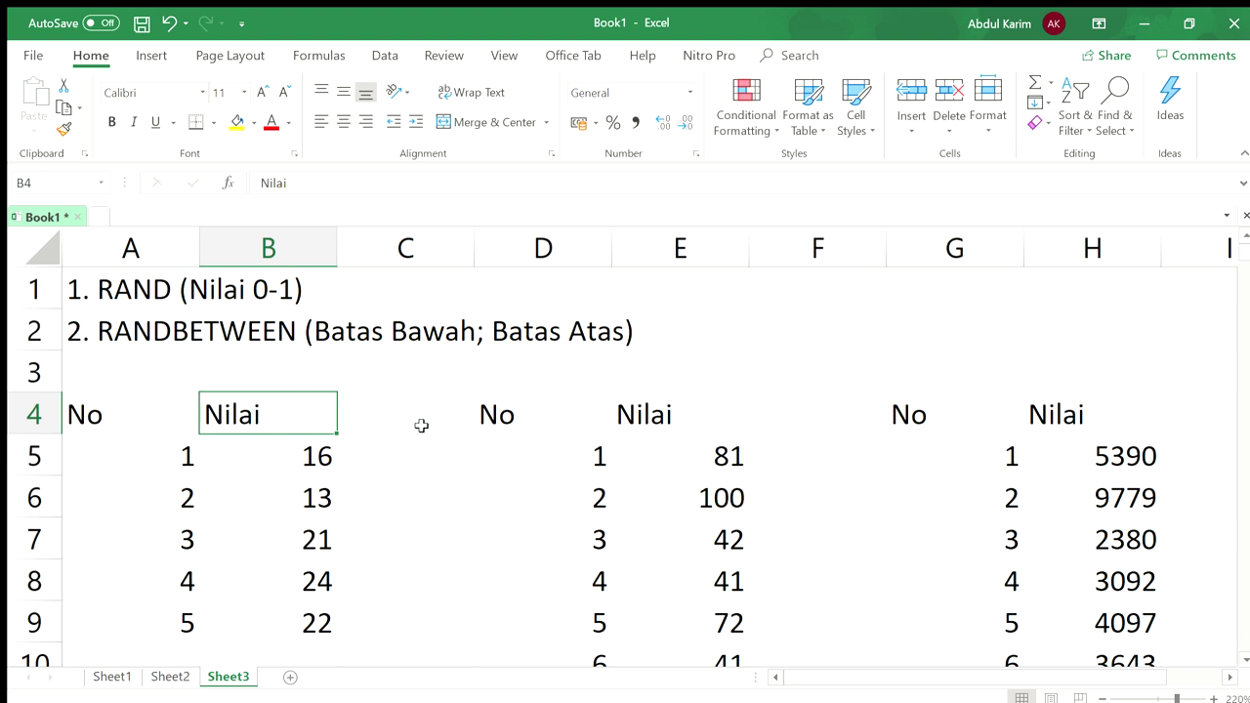
{"action": "left_click", "coordinate": [1093, 318]}
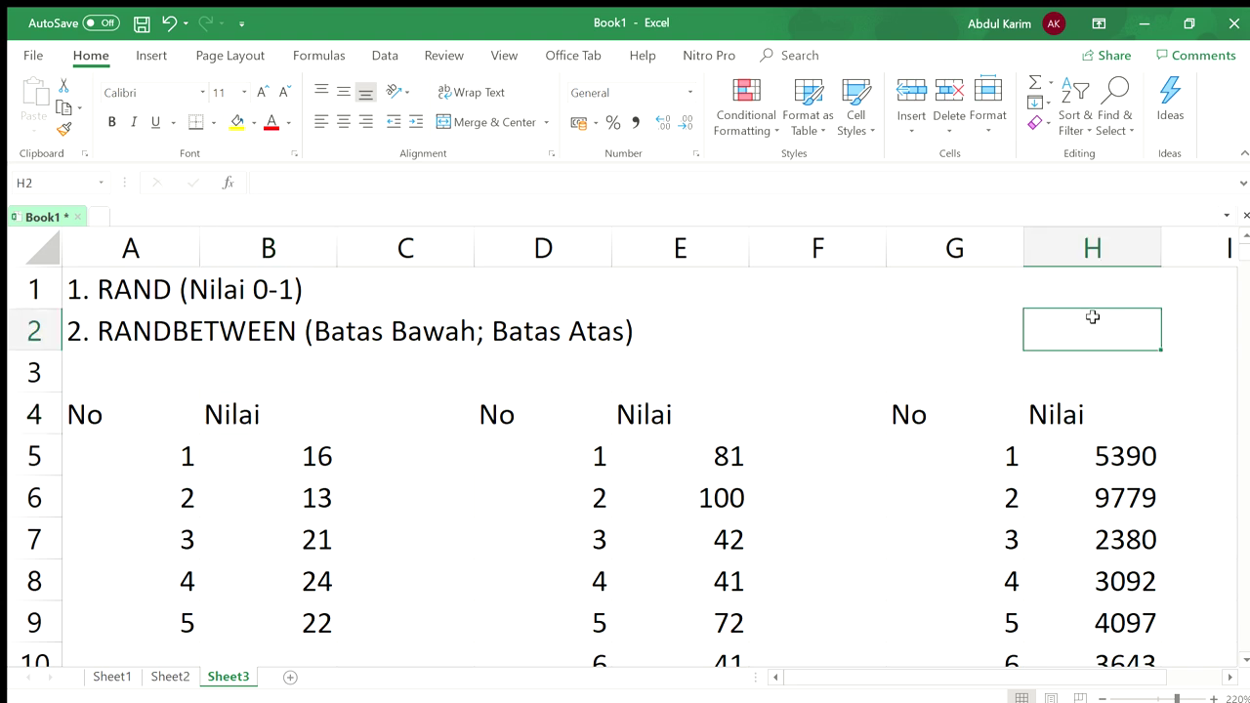